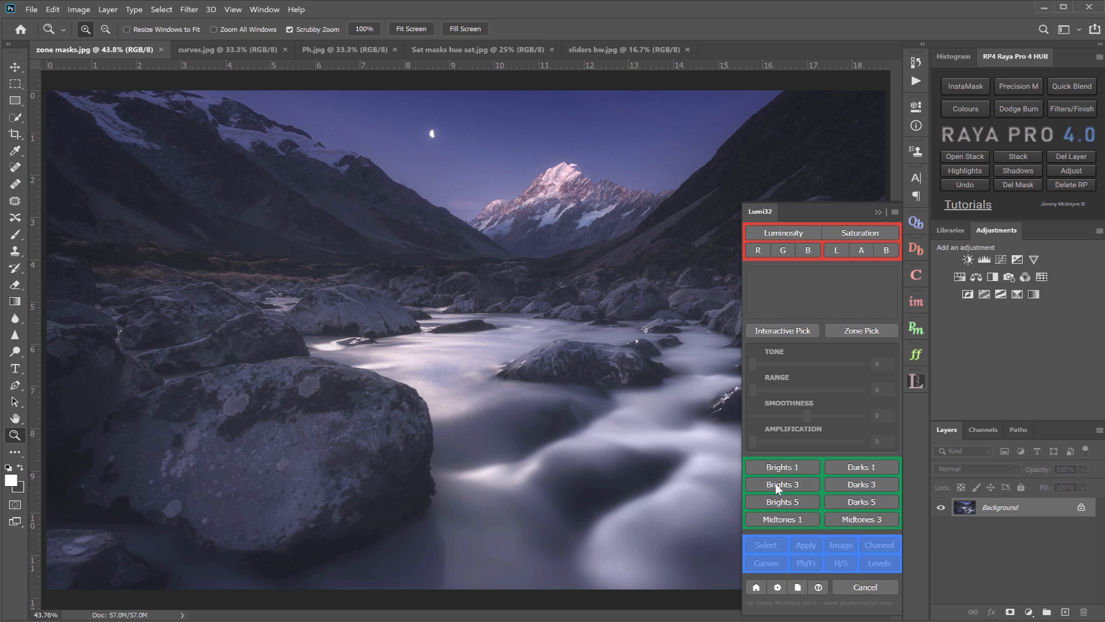
- Preview the Brights 1, Brights 3, Brights 5, Darks 1 and Midtones 1 masks, ending on Brights 1
{"action": "left_click", "coordinate": [779, 465]}
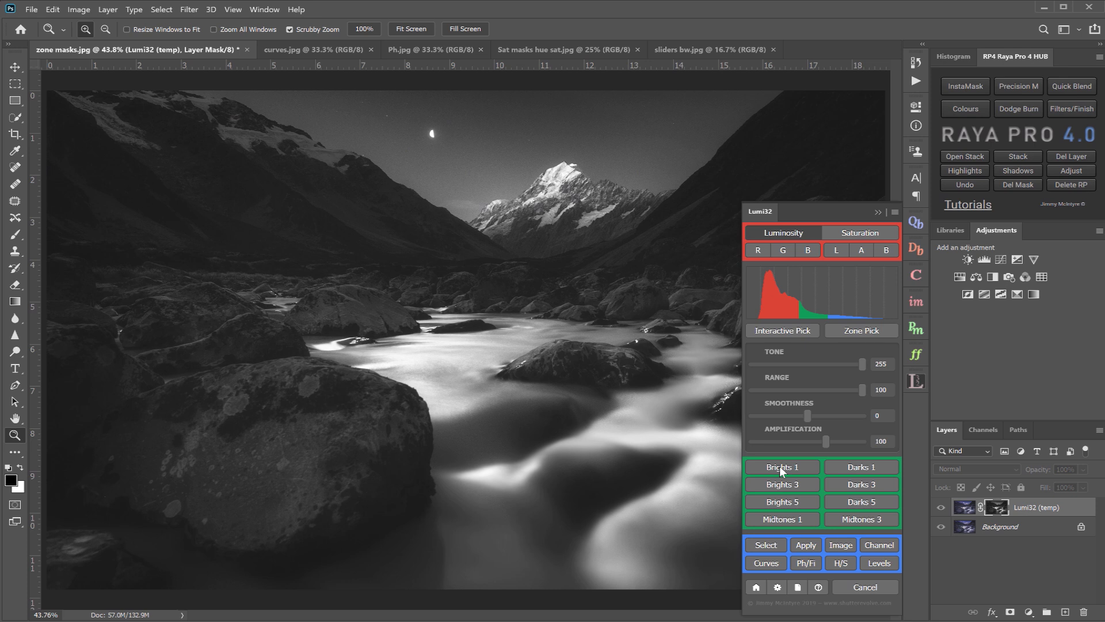
{"action": "left_click", "coordinate": [782, 485]}
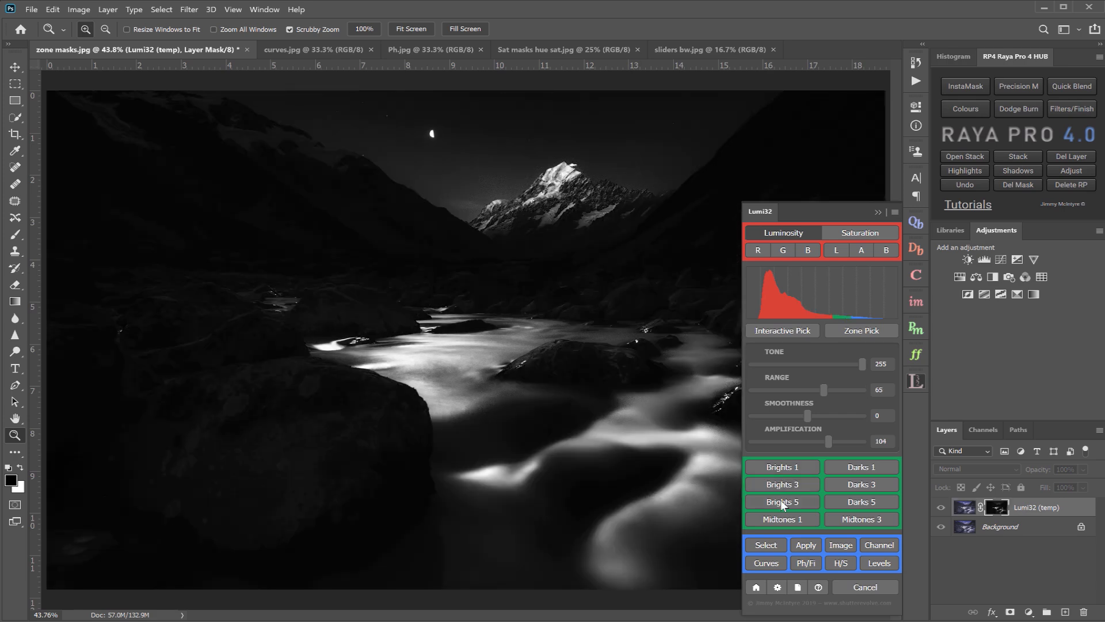
{"action": "left_click", "coordinate": [781, 500]}
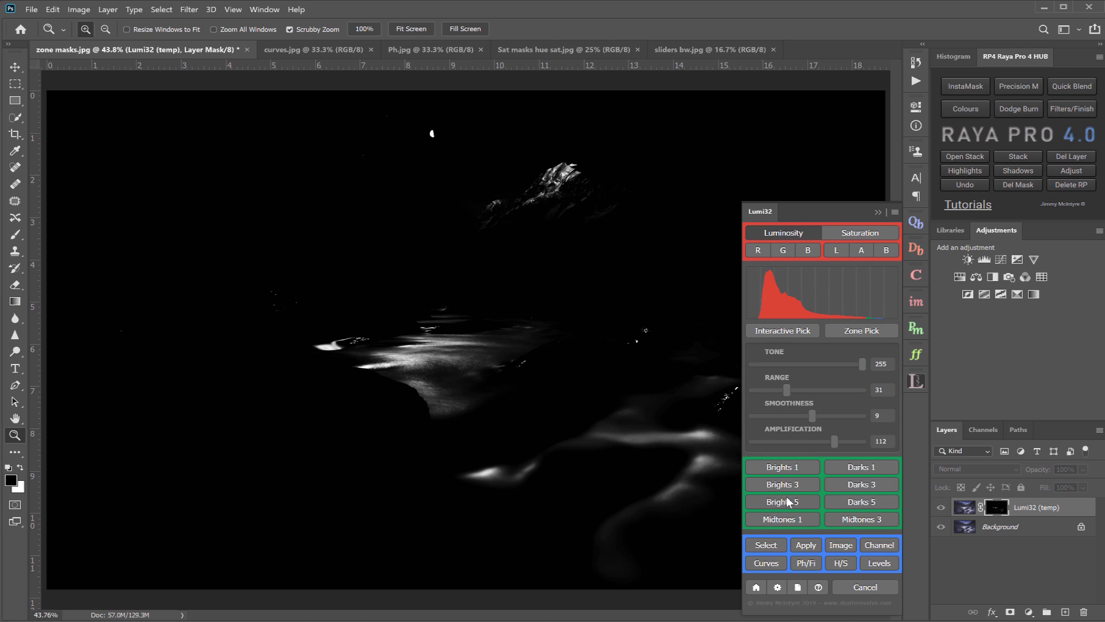
{"action": "left_click", "coordinate": [851, 466]}
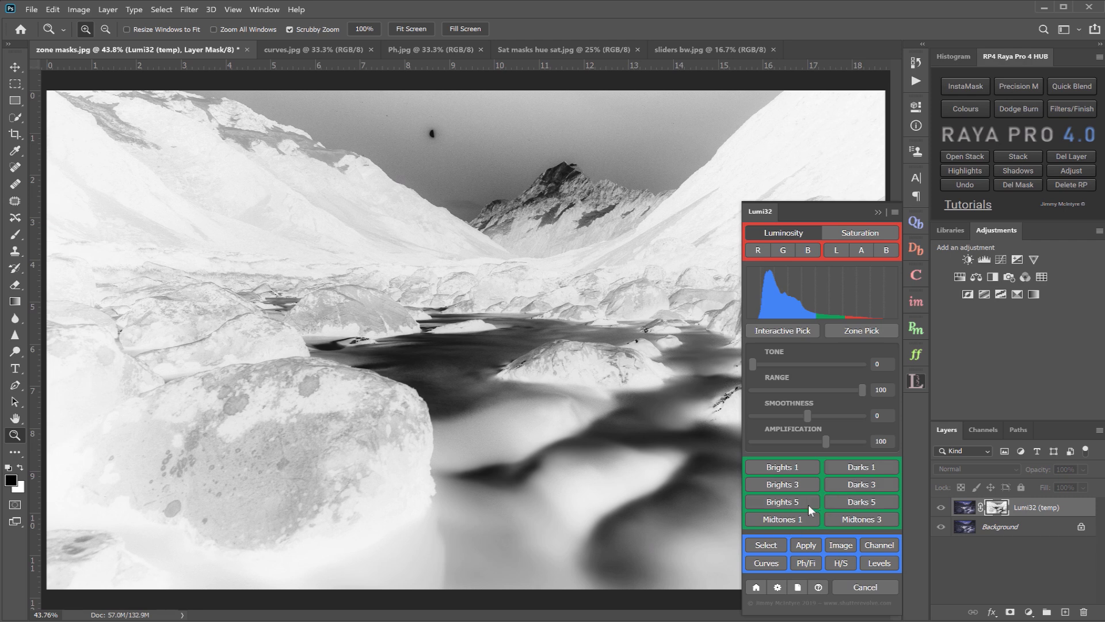
{"action": "left_click", "coordinate": [775, 520]}
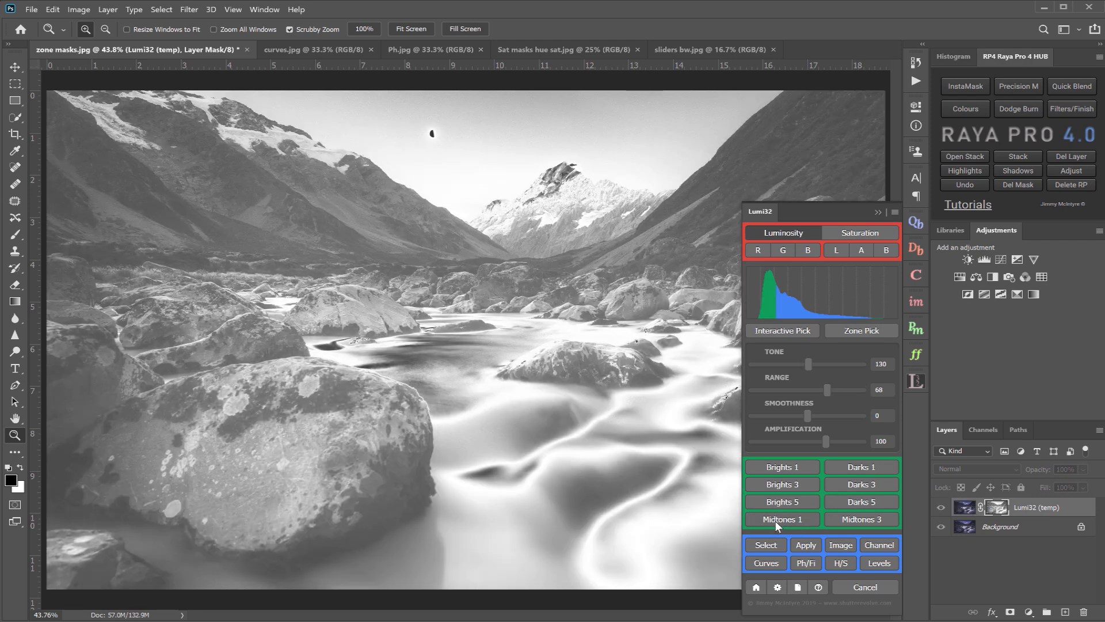
{"action": "left_click", "coordinate": [779, 468]}
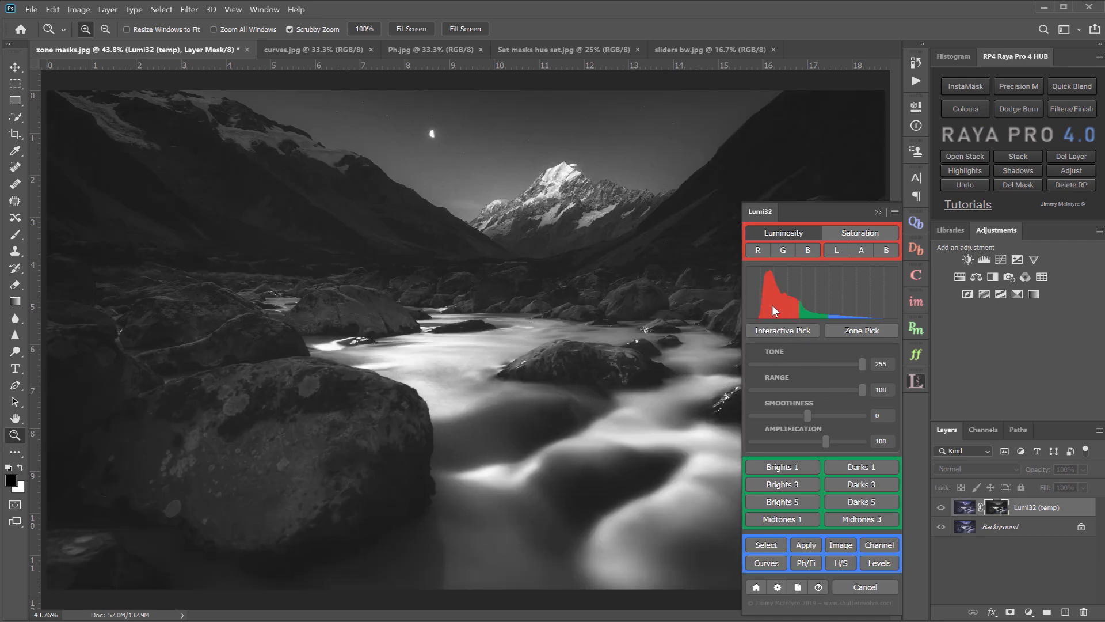
{"action": "left_click_drag", "start_coordinate": [862, 371], "coordinate": [890, 380]}
- Compare masks based on the red, green and blue channels, Saturation and Lab lightness, ending on Luminosity as the mask source
{"action": "left_click", "coordinate": [756, 250]}
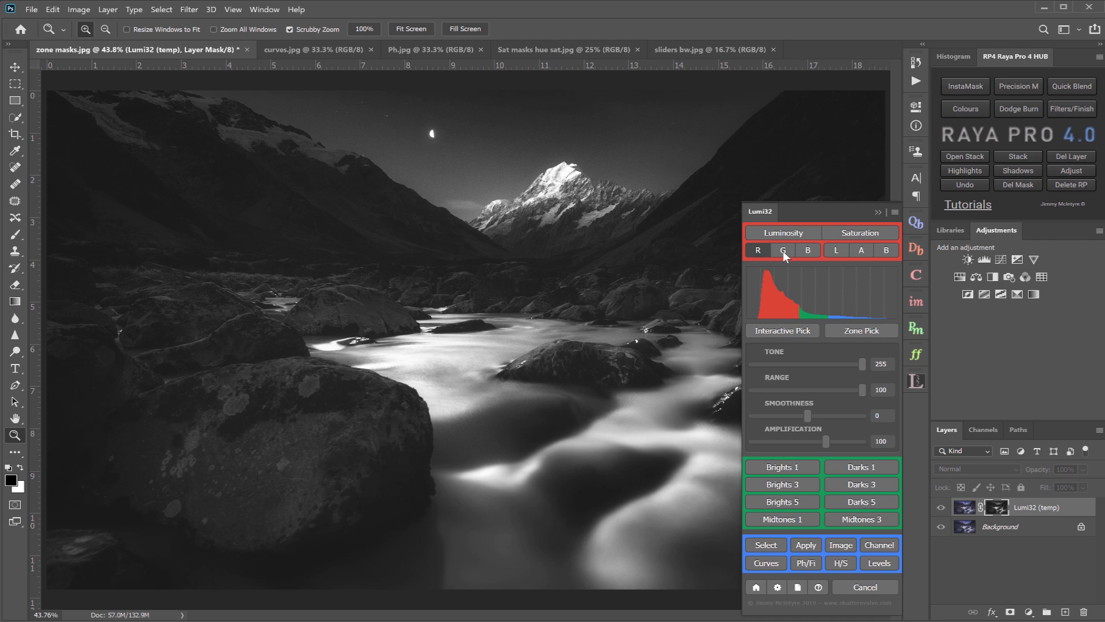
{"action": "left_click", "coordinate": [783, 251]}
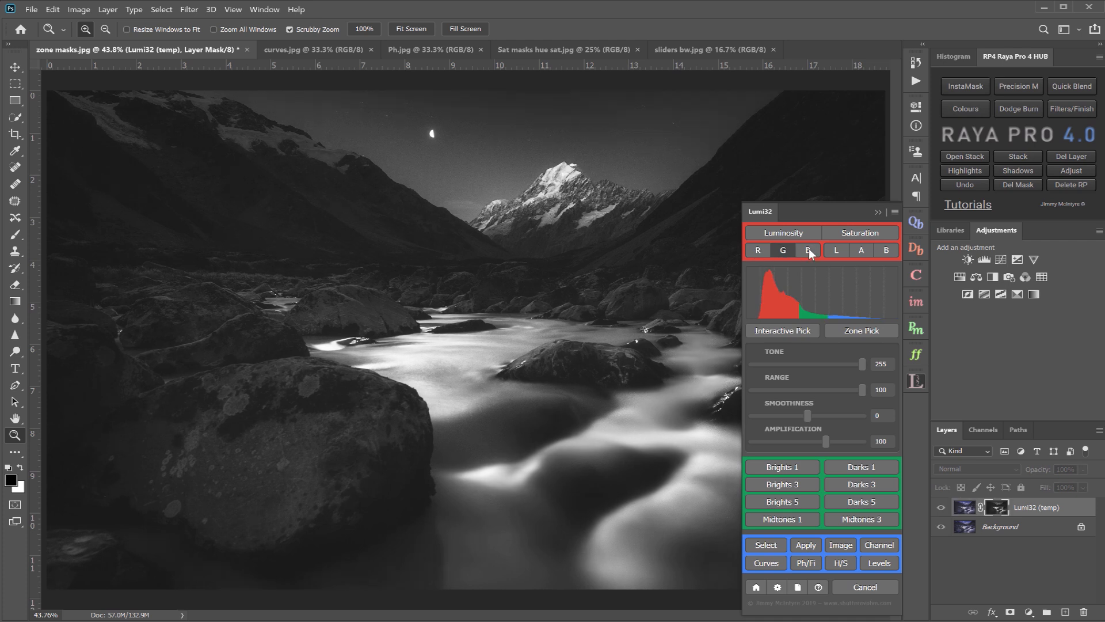
{"action": "left_click", "coordinate": [809, 250]}
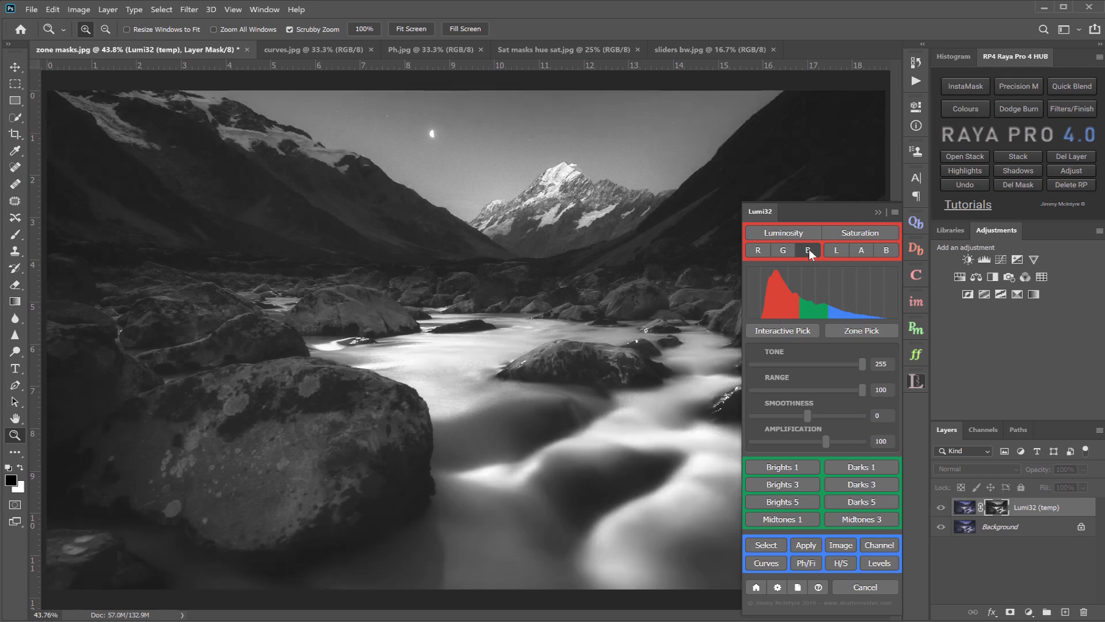
{"action": "left_click", "coordinate": [766, 250]}
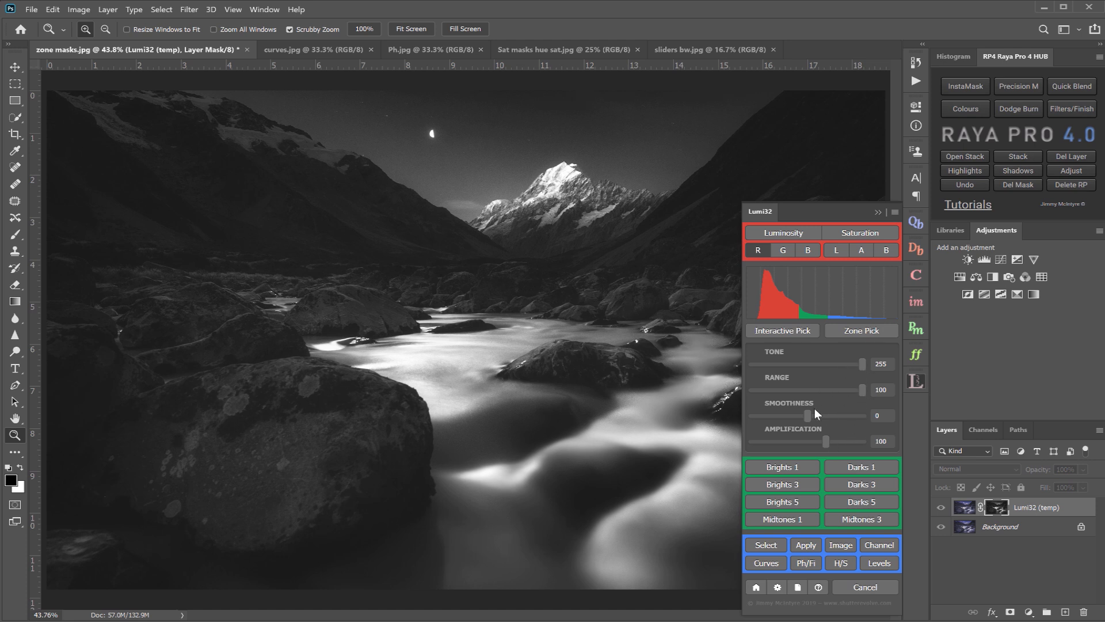
{"action": "left_click", "coordinate": [852, 233]}
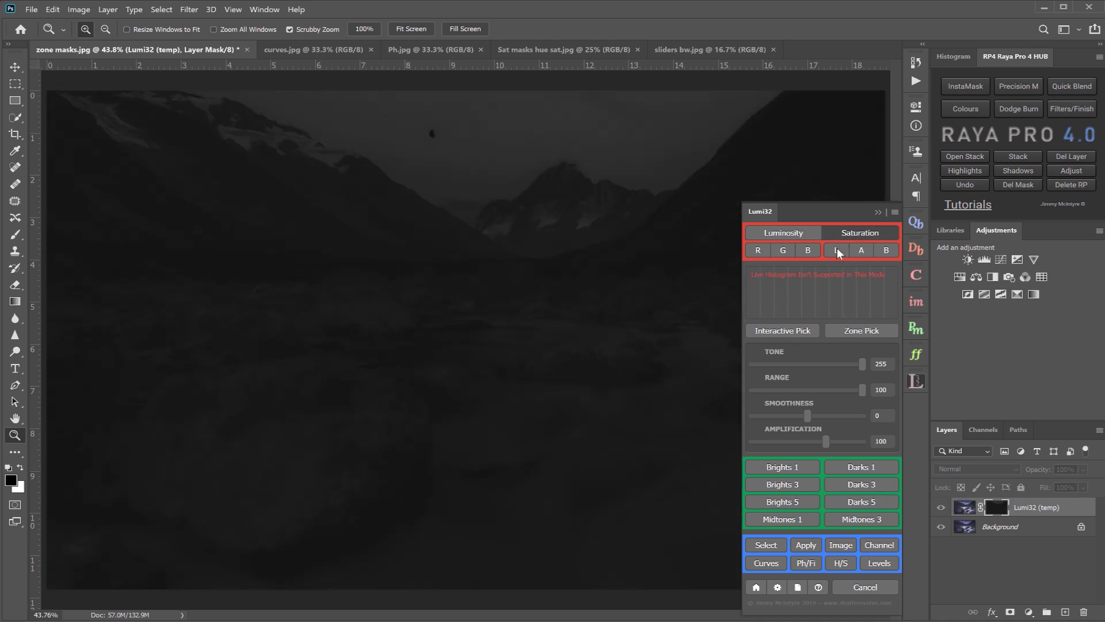
{"action": "left_click", "coordinate": [836, 251]}
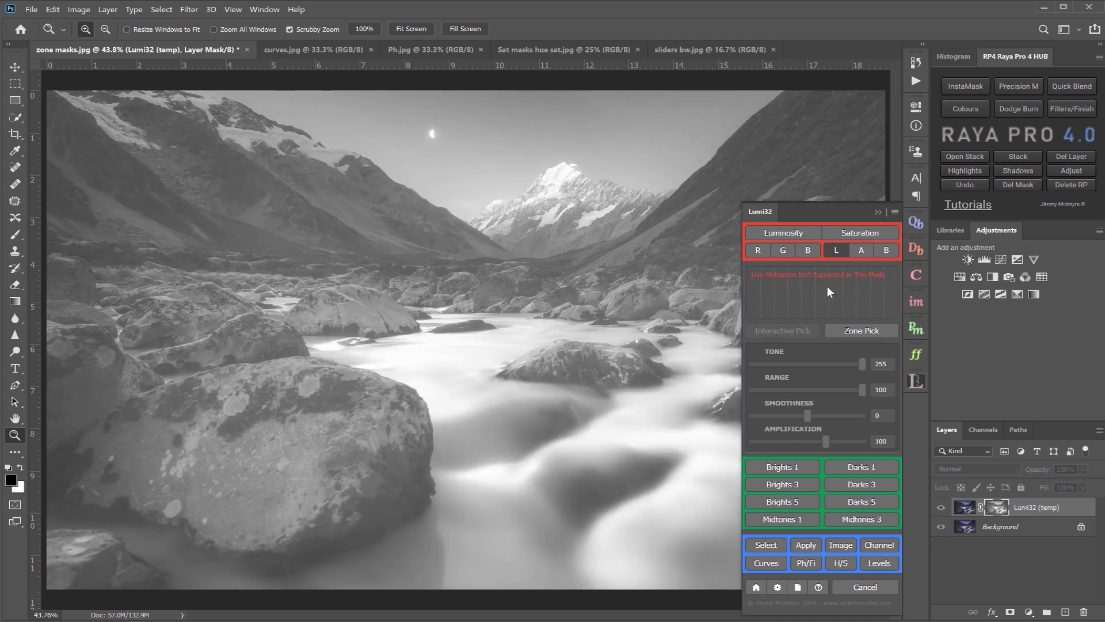
{"action": "left_click", "coordinate": [775, 230]}
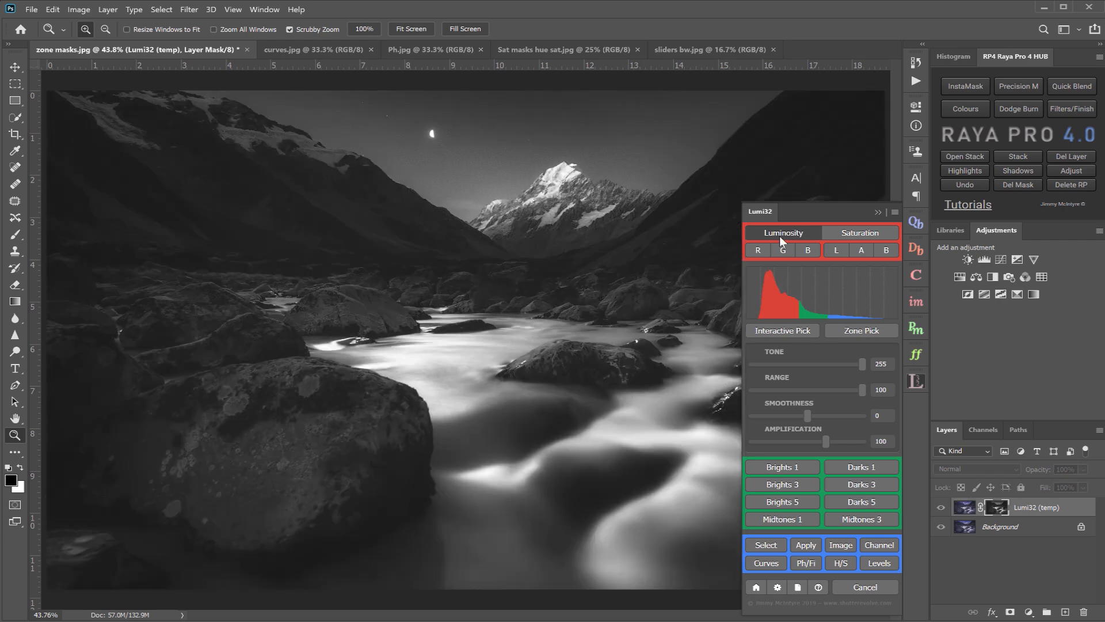
- Create a zone mask at Tone 173 with the Zone Picker and widen its Range to 37
{"action": "left_click", "coordinate": [872, 332]}
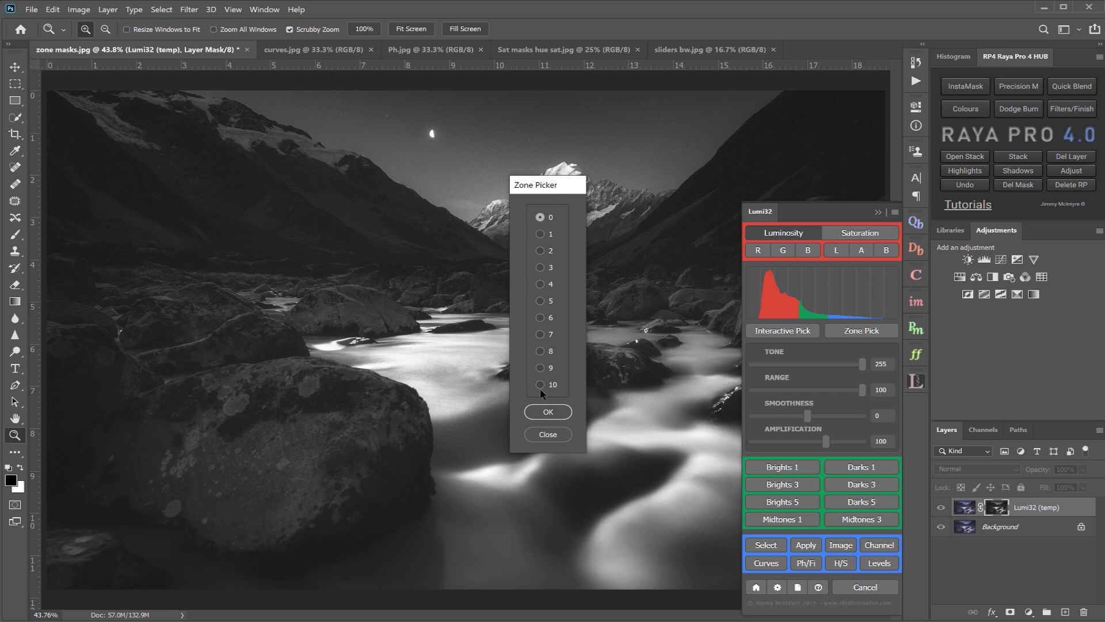
{"action": "left_click", "coordinate": [539, 302]}
{"action": "left_click", "coordinate": [540, 413]}
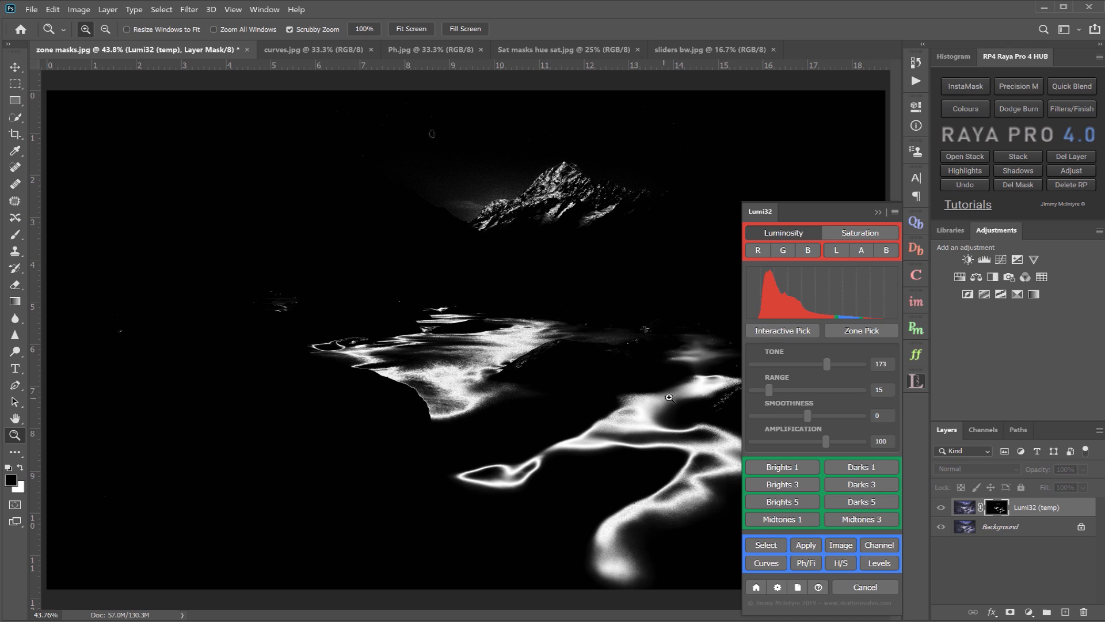
{"action": "left_click_drag", "start_coordinate": [770, 391], "coordinate": [799, 391]}
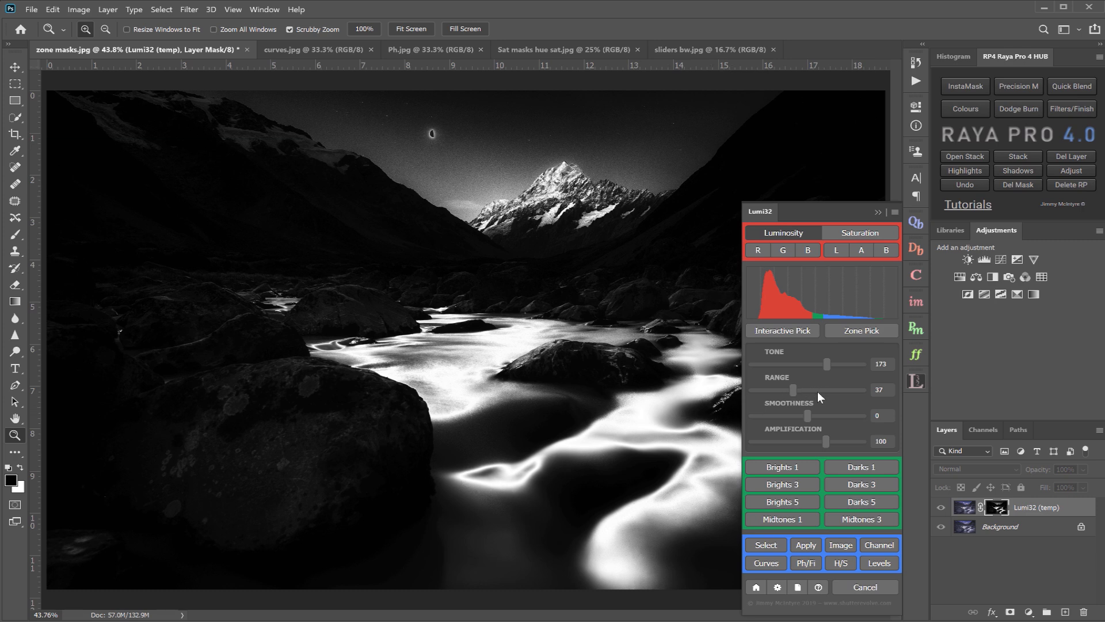
- Use Interactive Pick to base the mask on a dark tone sampled from the mountain slope beside the snowy peak
{"action": "left_click", "coordinate": [796, 332]}
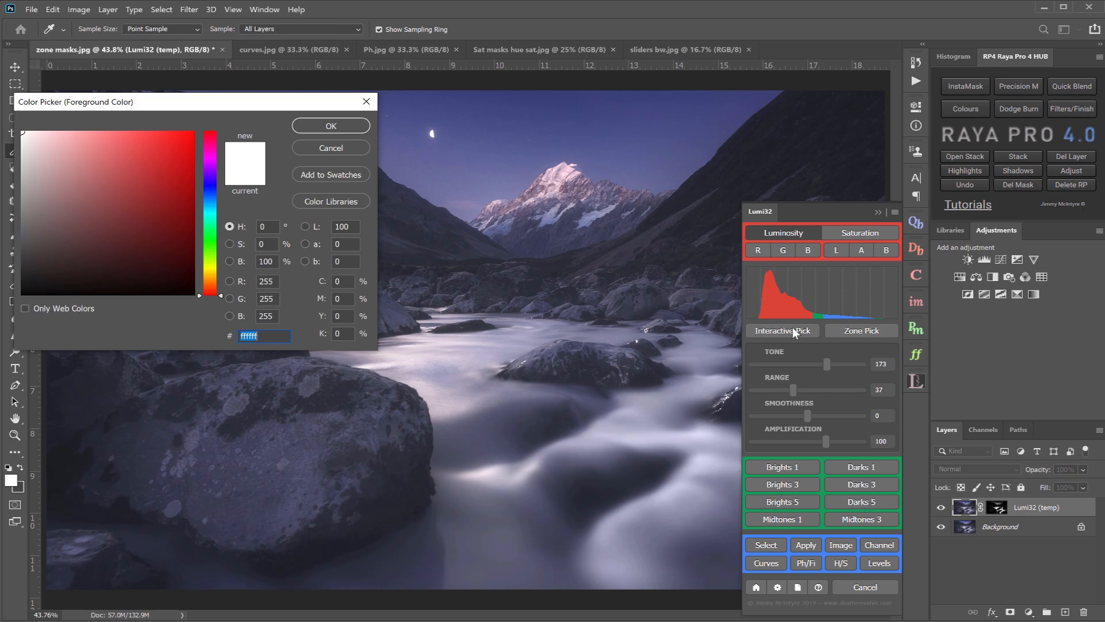
{"action": "left_click", "coordinate": [692, 218]}
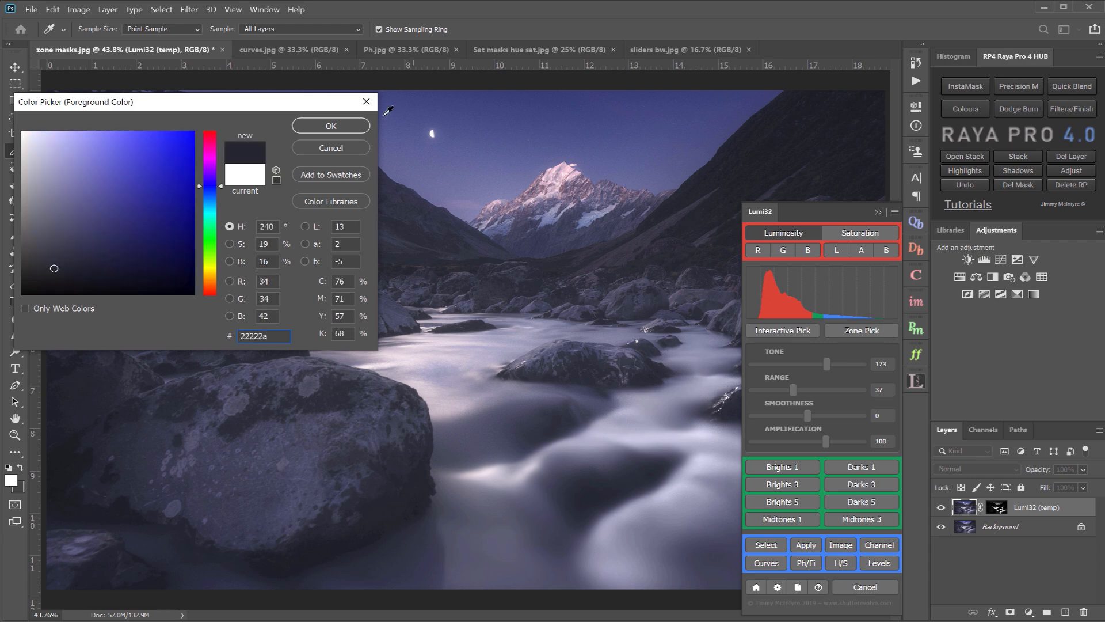
{"action": "left_click", "coordinate": [331, 126]}
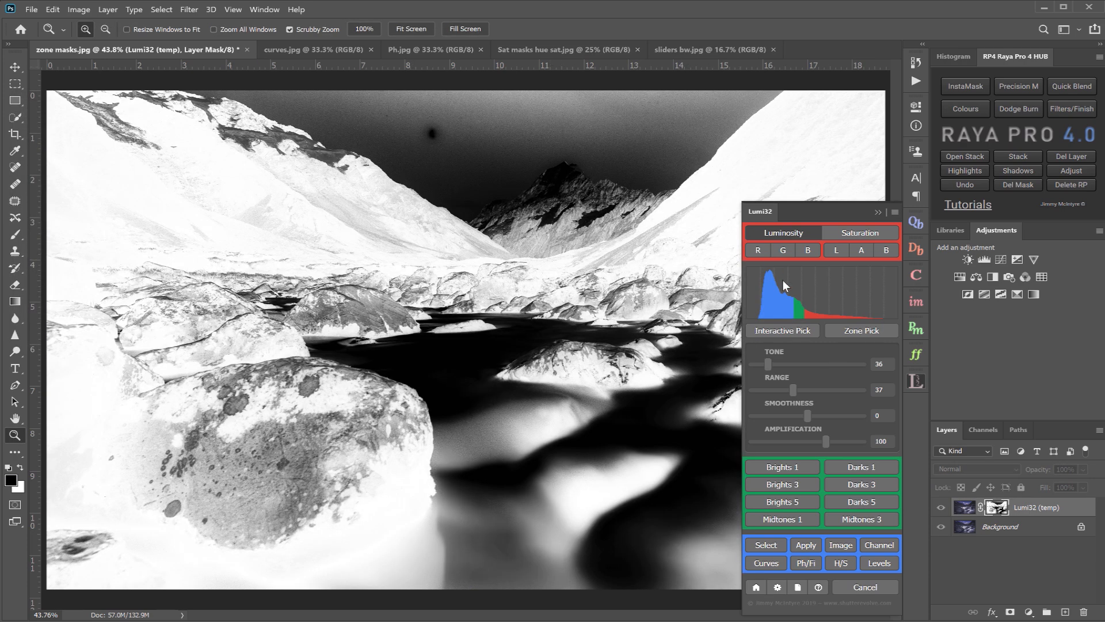
- Apply the Brights 1 mask, sweep its Tone down to 0 and bring it back up to 255
{"action": "left_click", "coordinate": [772, 467]}
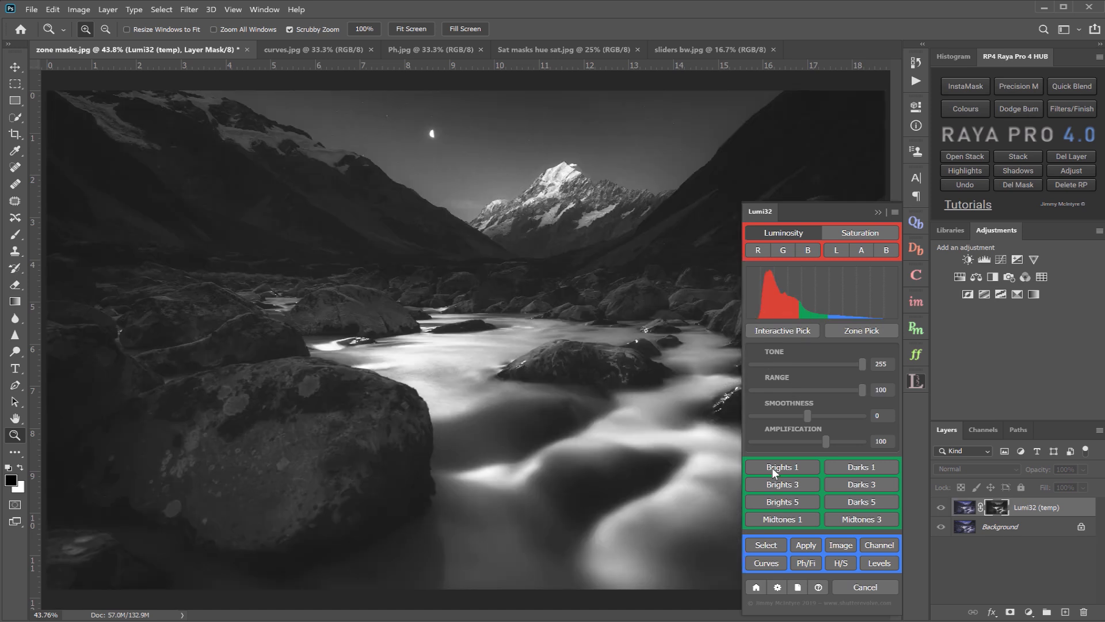
{"action": "left_click", "coordinate": [886, 364]}
{"action": "left_click_drag", "start_coordinate": [863, 365], "coordinate": [771, 363]}
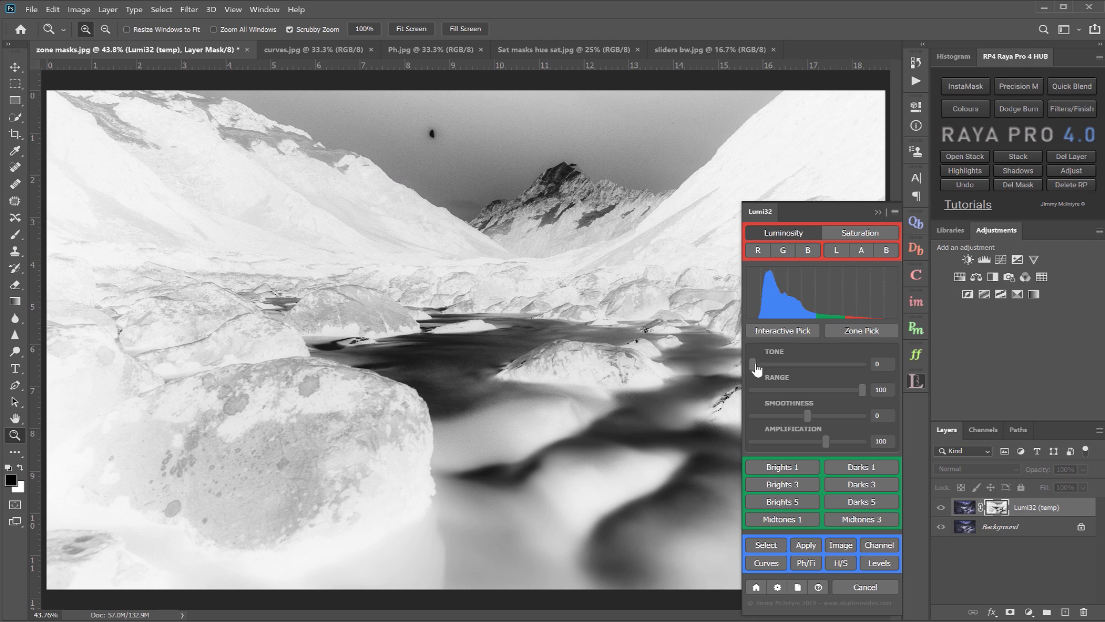
{"action": "left_click_drag", "start_coordinate": [766, 366], "coordinate": [782, 364]}
{"action": "left_click_drag", "start_coordinate": [810, 358], "coordinate": [811, 358]}
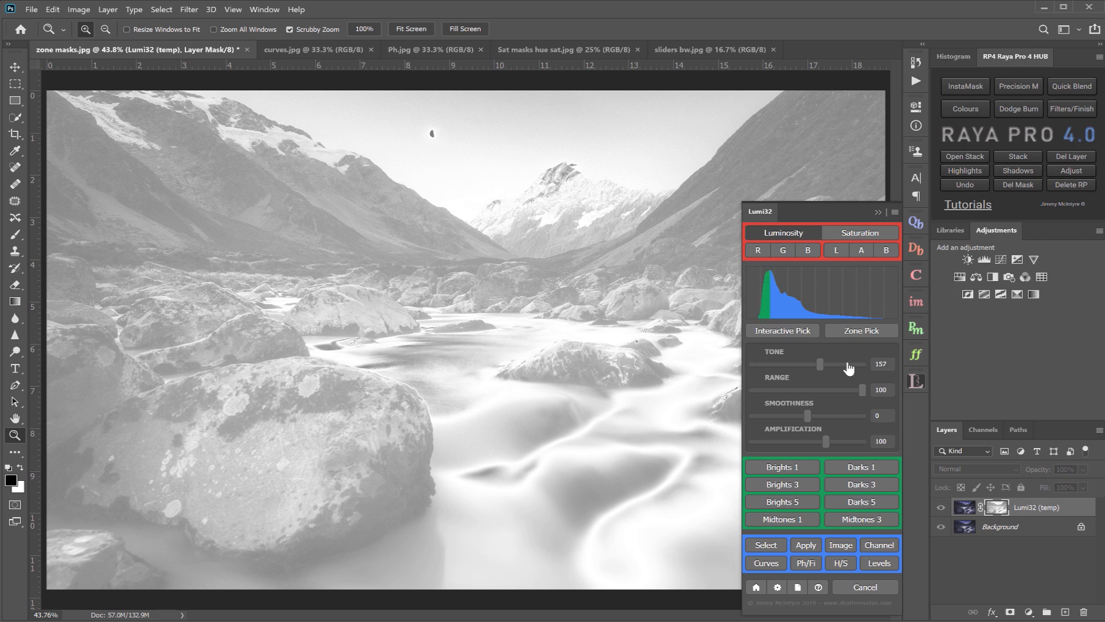
{"action": "left_click_drag", "start_coordinate": [831, 364], "coordinate": [882, 363]}
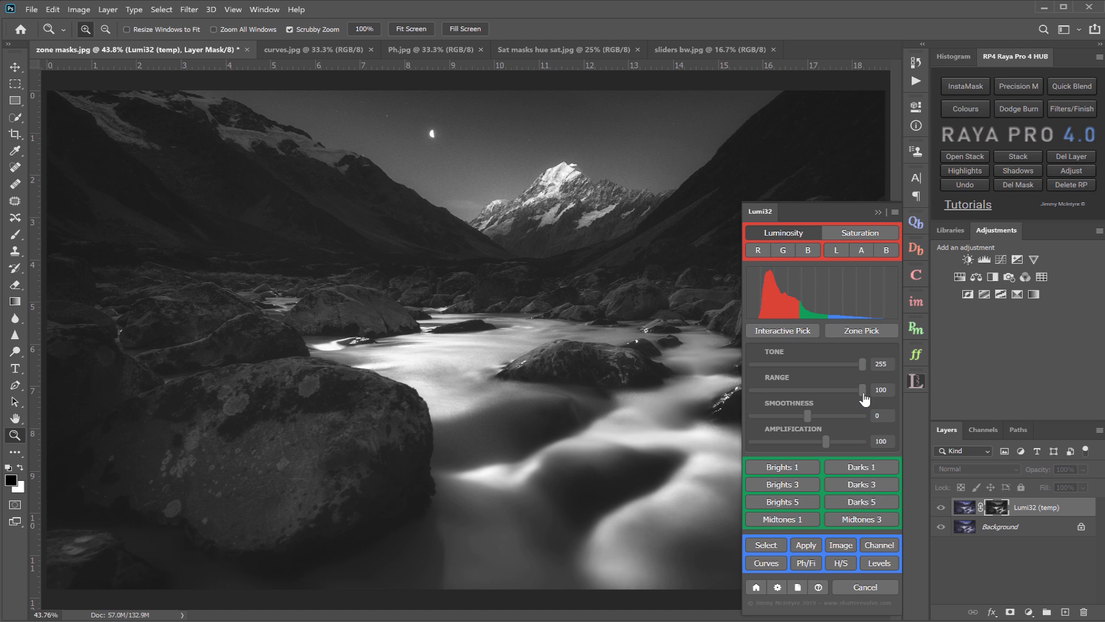
- Try narrowing the mask's Range to 24 and 69, and return it to 100
{"action": "left_click_drag", "start_coordinate": [863, 396], "coordinate": [779, 395]}
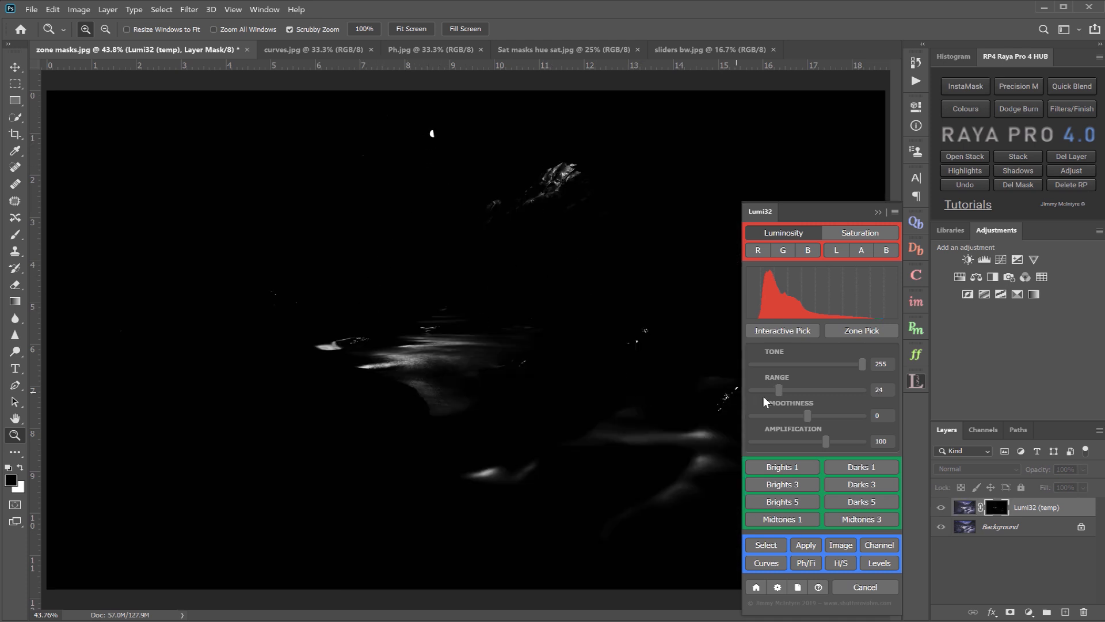
{"action": "left_click_drag", "start_coordinate": [780, 395], "coordinate": [828, 392]}
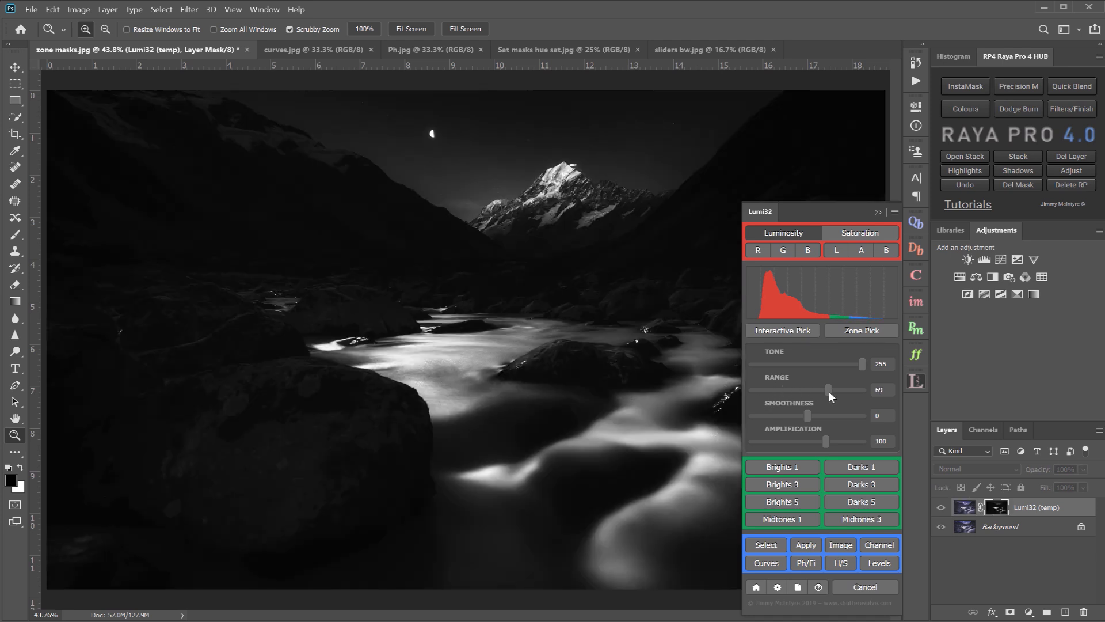
{"action": "left_click_drag", "start_coordinate": [828, 391], "coordinate": [877, 400]}
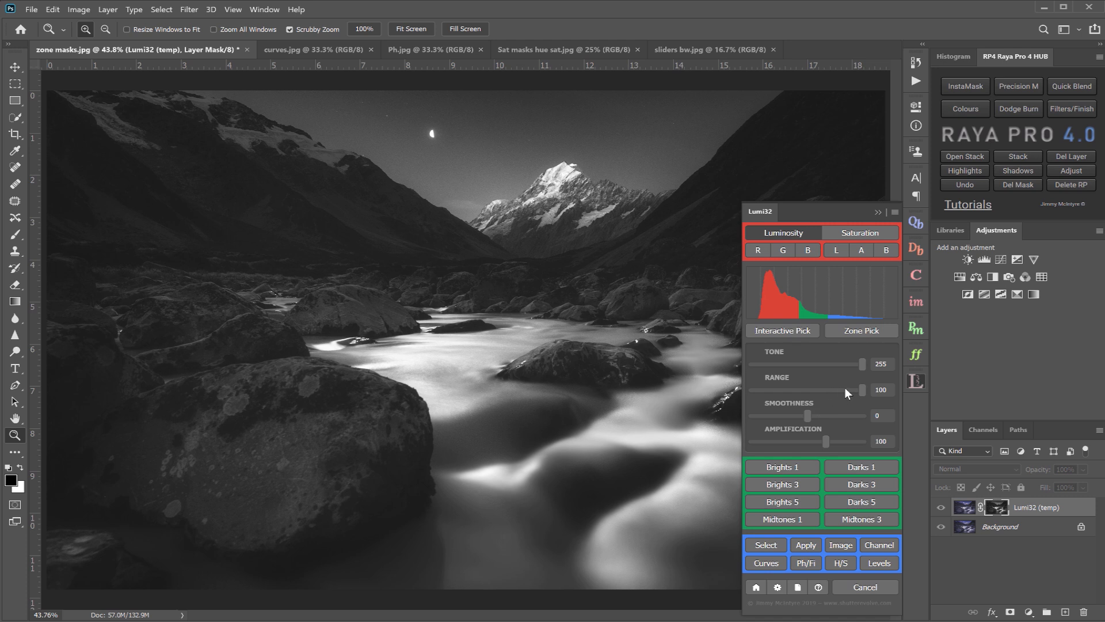
- Test positive and negative Smoothness values on the mask, including 79 and -74, and settle on 42
{"action": "left_click_drag", "start_coordinate": [811, 420], "coordinate": [814, 421]}
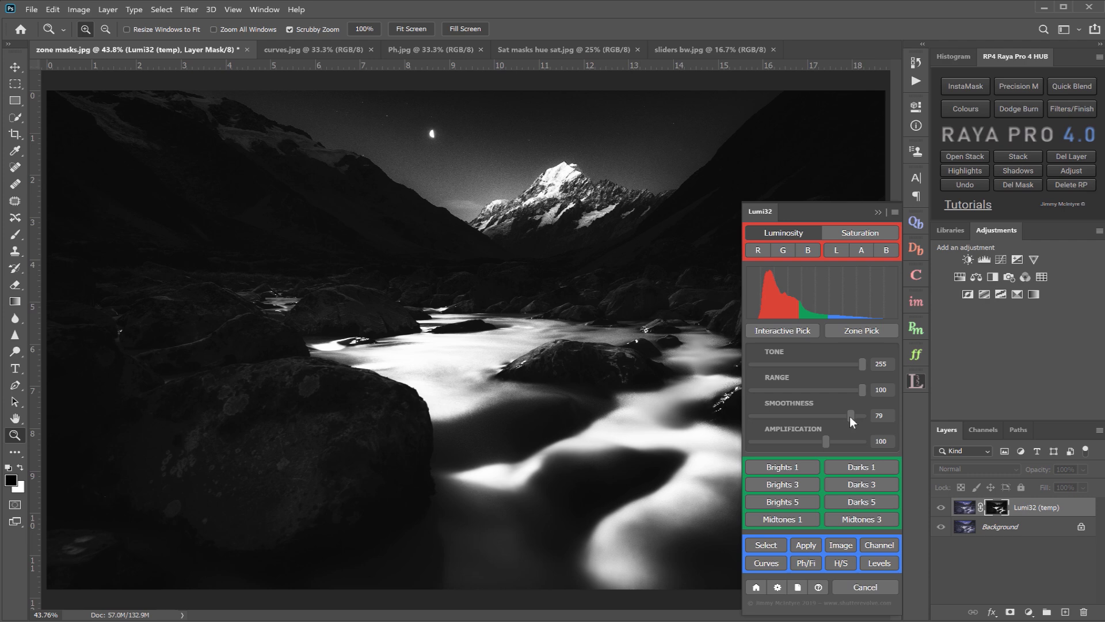
{"action": "left_click_drag", "start_coordinate": [822, 417], "coordinate": [821, 417]}
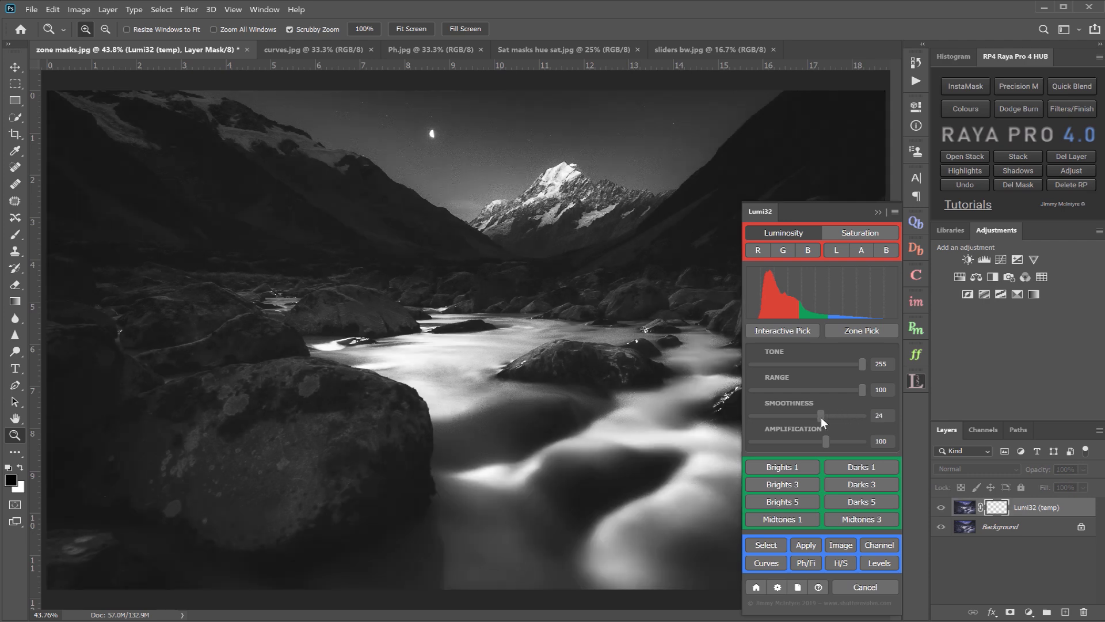
{"action": "left_click_drag", "start_coordinate": [825, 418], "coordinate": [829, 419]}
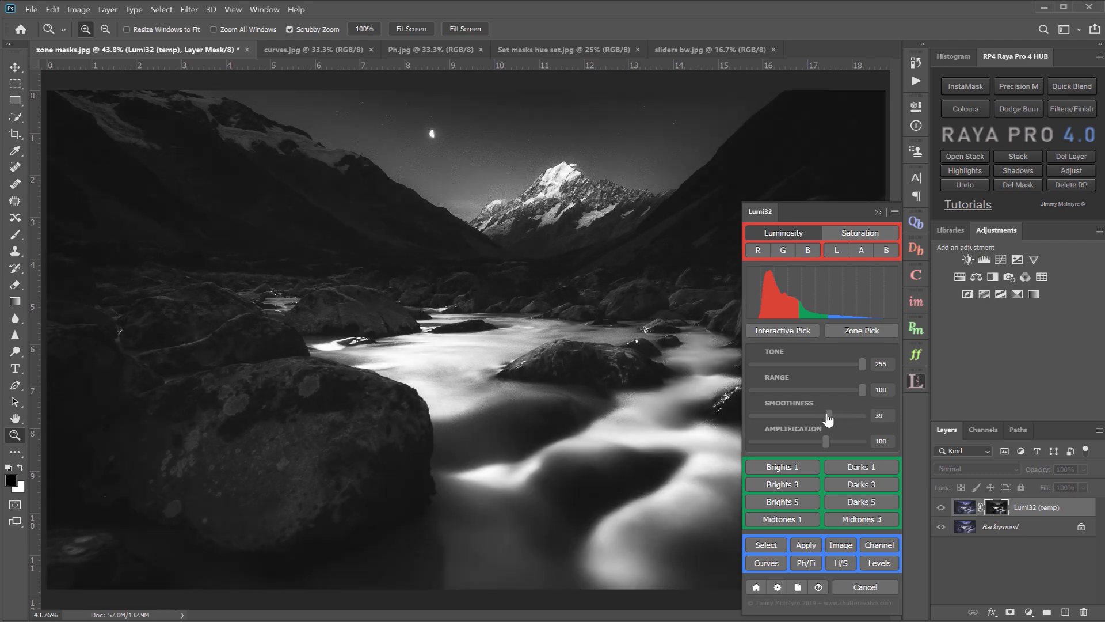
{"action": "left_click", "coordinate": [768, 416]}
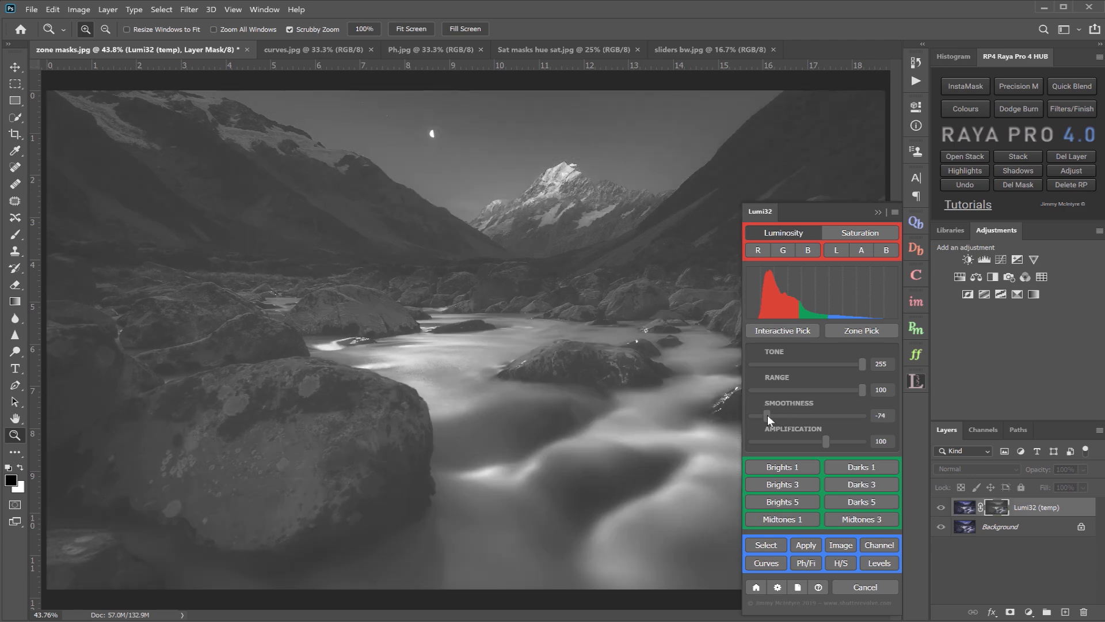
{"action": "left_click_drag", "start_coordinate": [768, 415], "coordinate": [830, 413]}
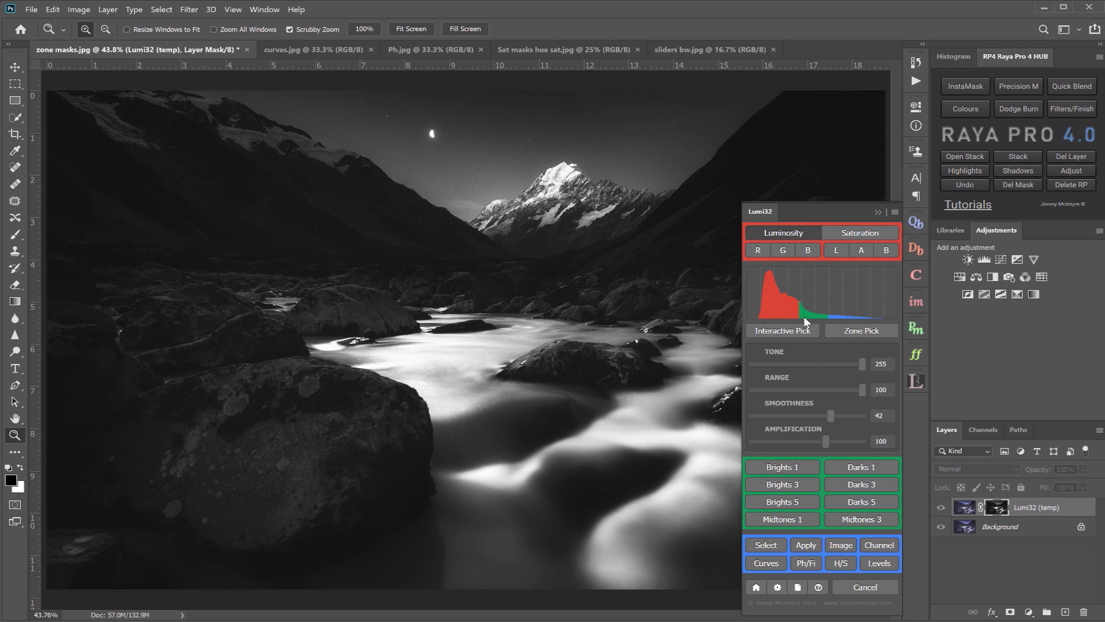
- Raise the mask's Amplification to 148 and save the settings over the Brights 1 preset as "Really Bright"
{"action": "left_click_drag", "start_coordinate": [826, 441], "coordinate": [861, 439]}
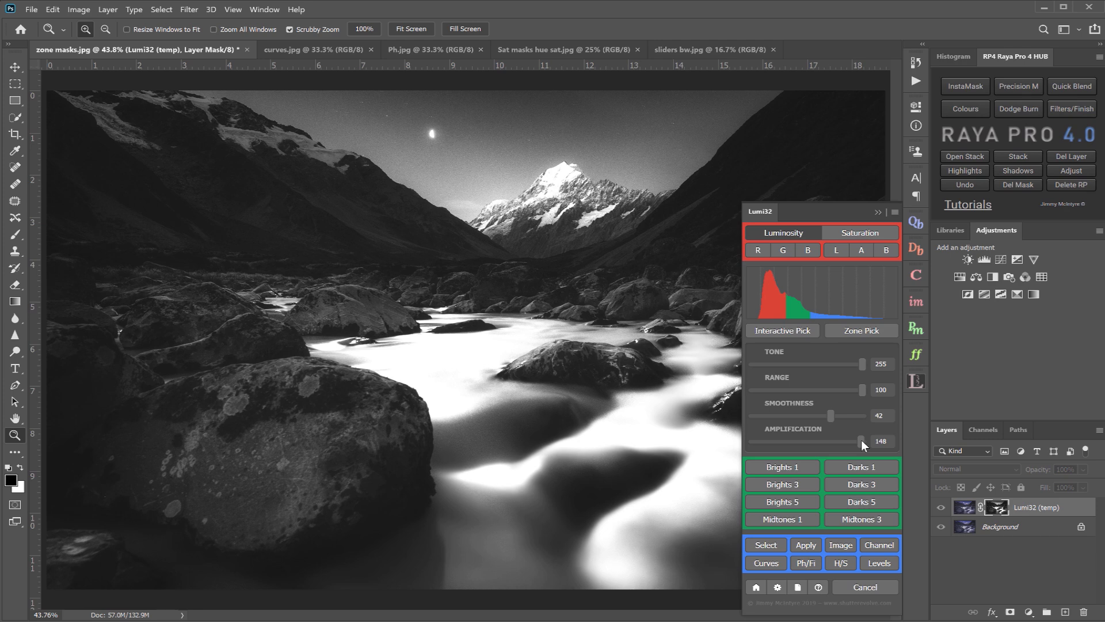
{"action": "left_click", "coordinate": [789, 467]}
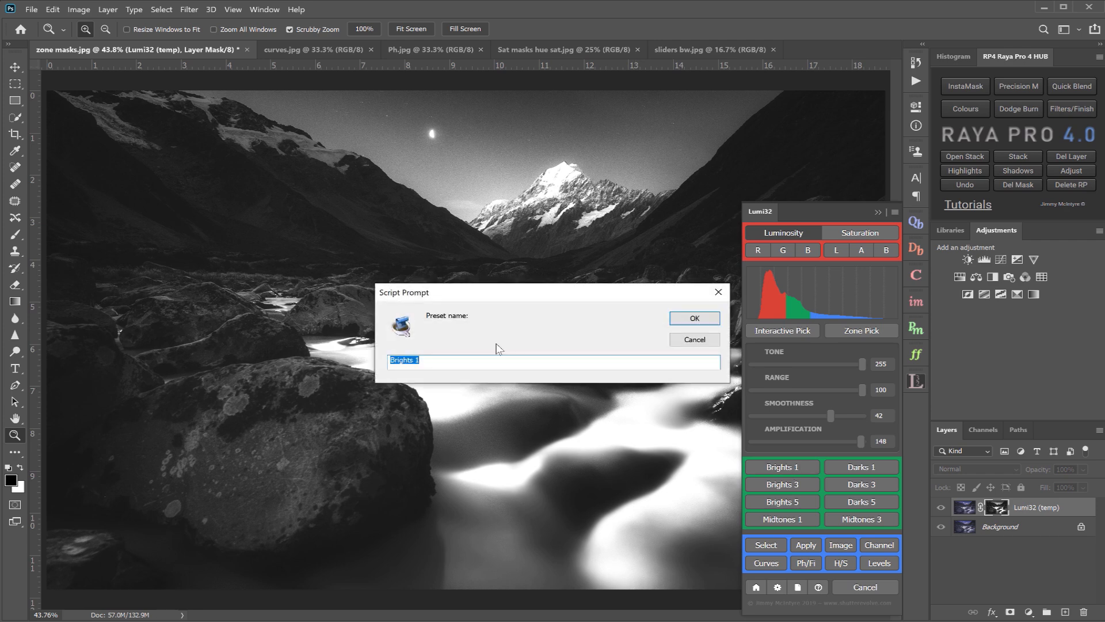
{"action": "type", "text": "Really Brigh"}
{"action": "key", "text": "Return"}
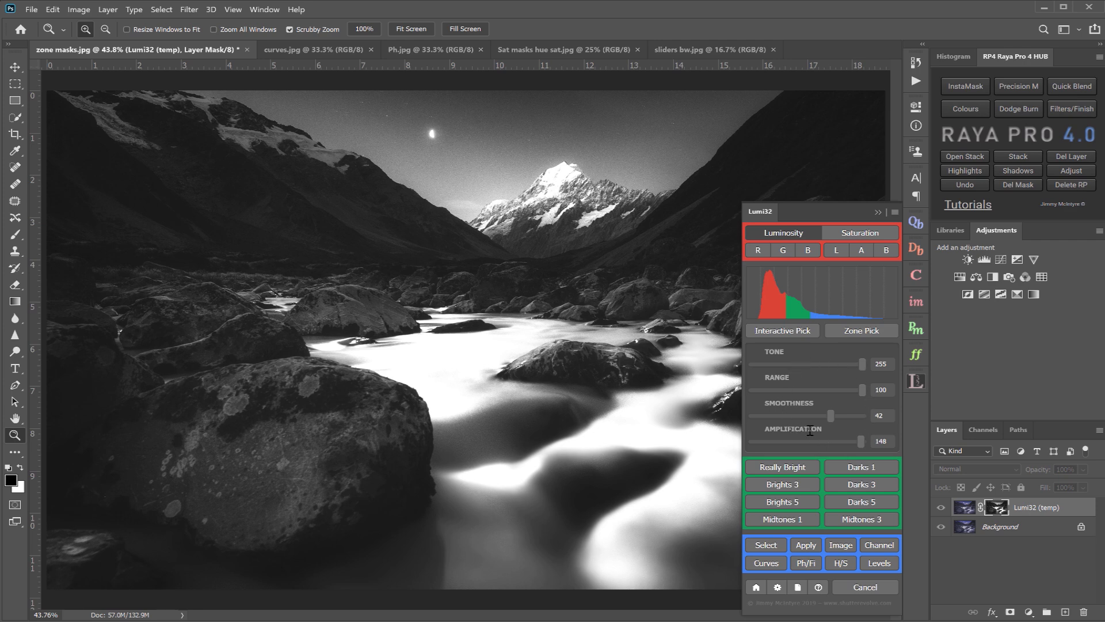
- Reset the Lumi32 presets to their defaults and delete the temporary red-channel mask layer
{"action": "left_click", "coordinate": [758, 251]}
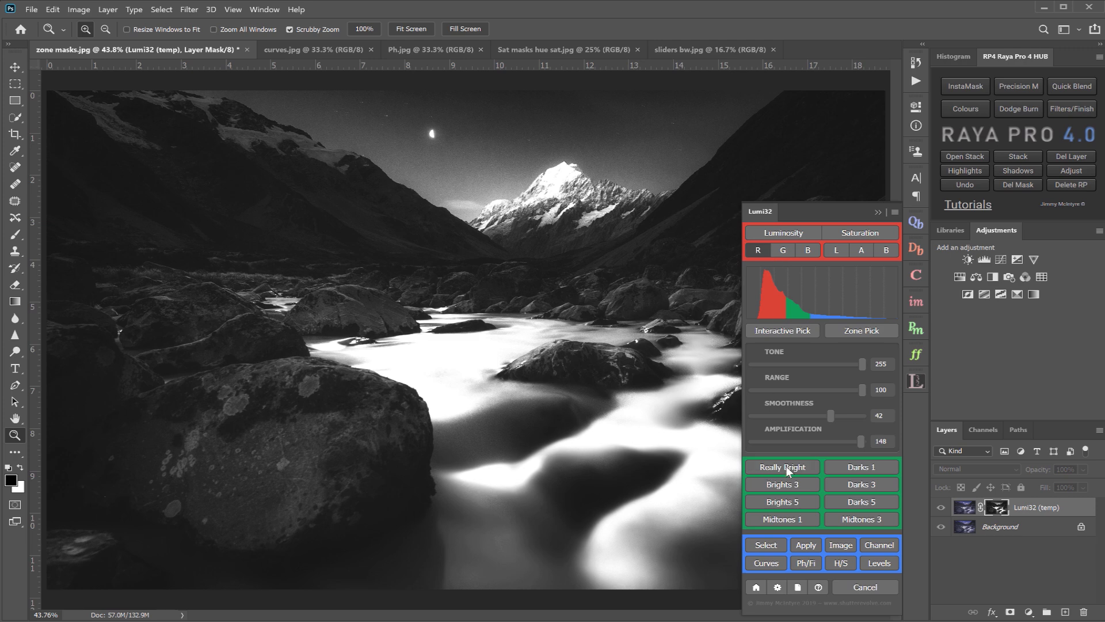
{"action": "left_click", "coordinate": [778, 586]}
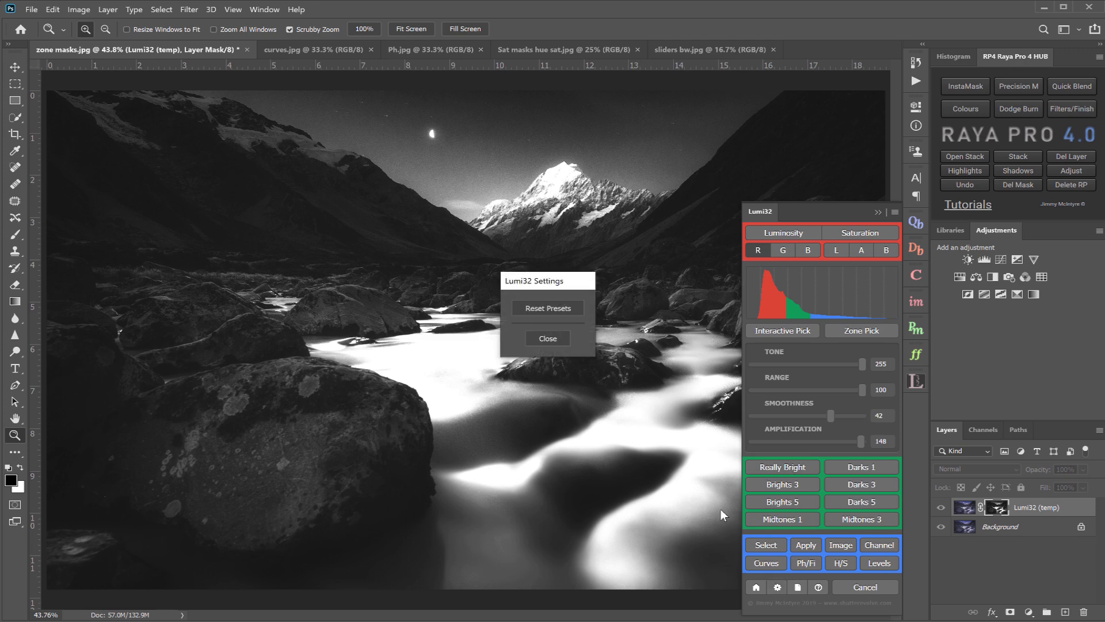
{"action": "left_click", "coordinate": [560, 307]}
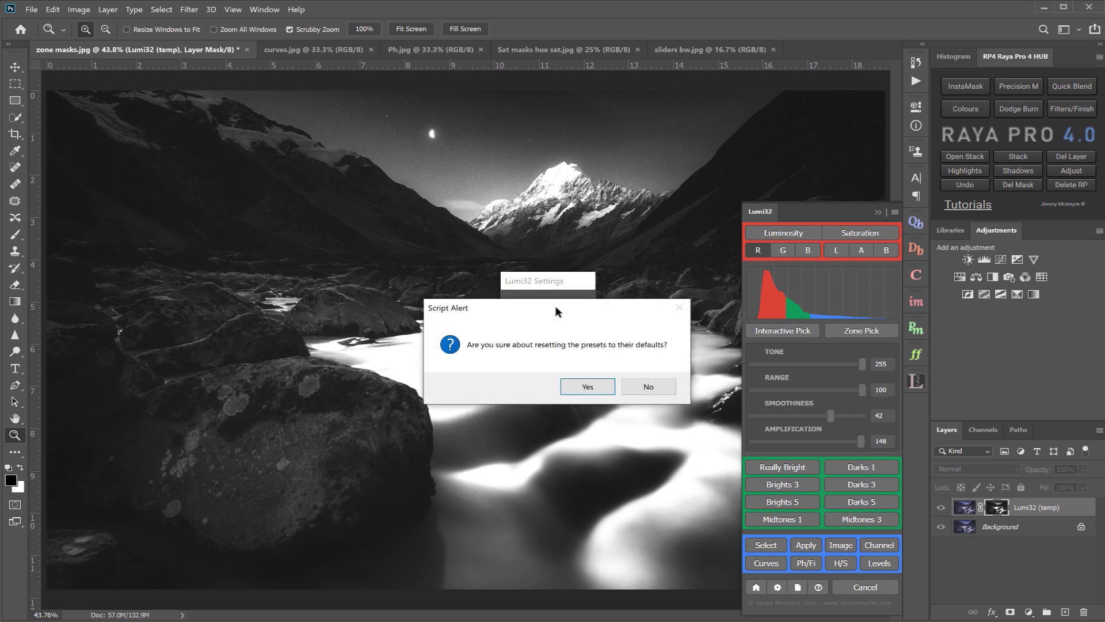
{"action": "left_click", "coordinate": [578, 384]}
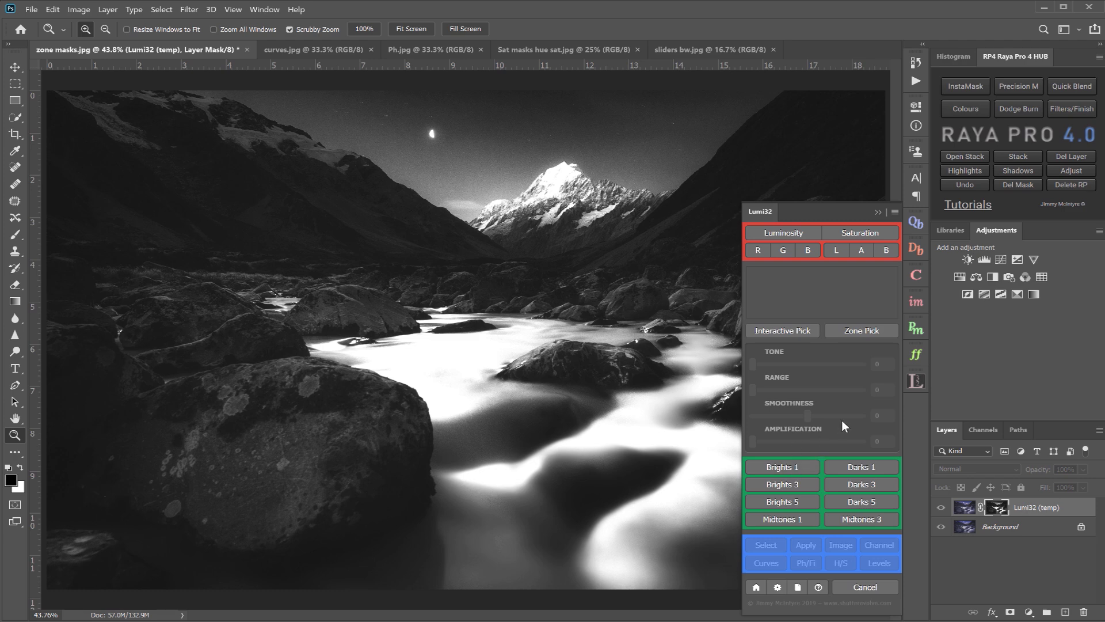
{"action": "left_click", "coordinate": [1071, 156]}
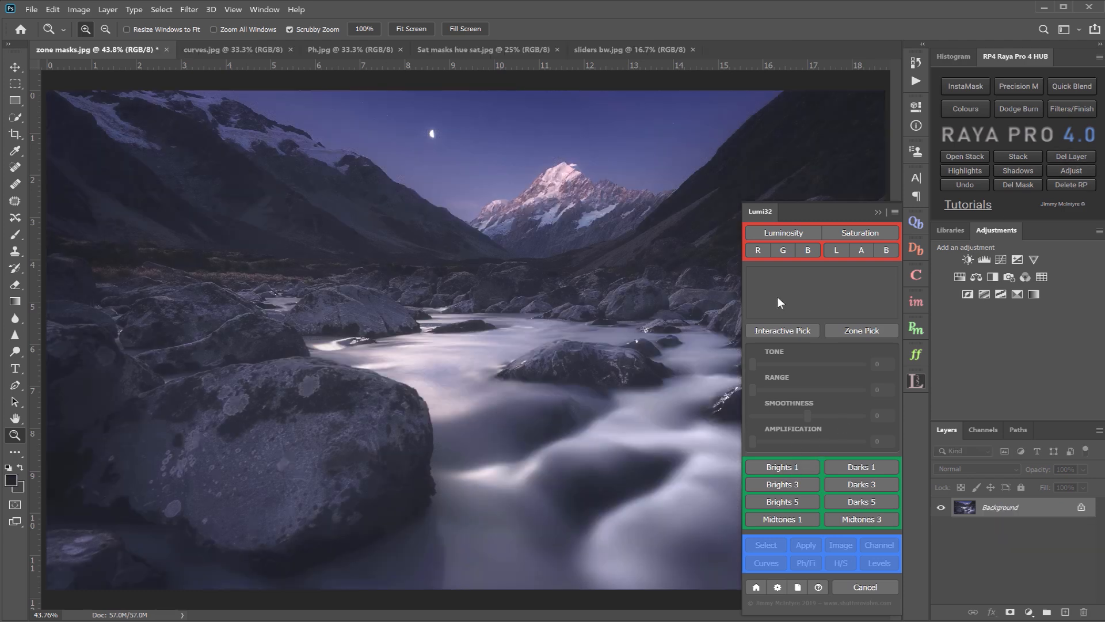
- Generate the Brights 1 mask, collapse and reopen the Lumi32 panel, and delete the leftover temporary layer
{"action": "left_click", "coordinate": [766, 467]}
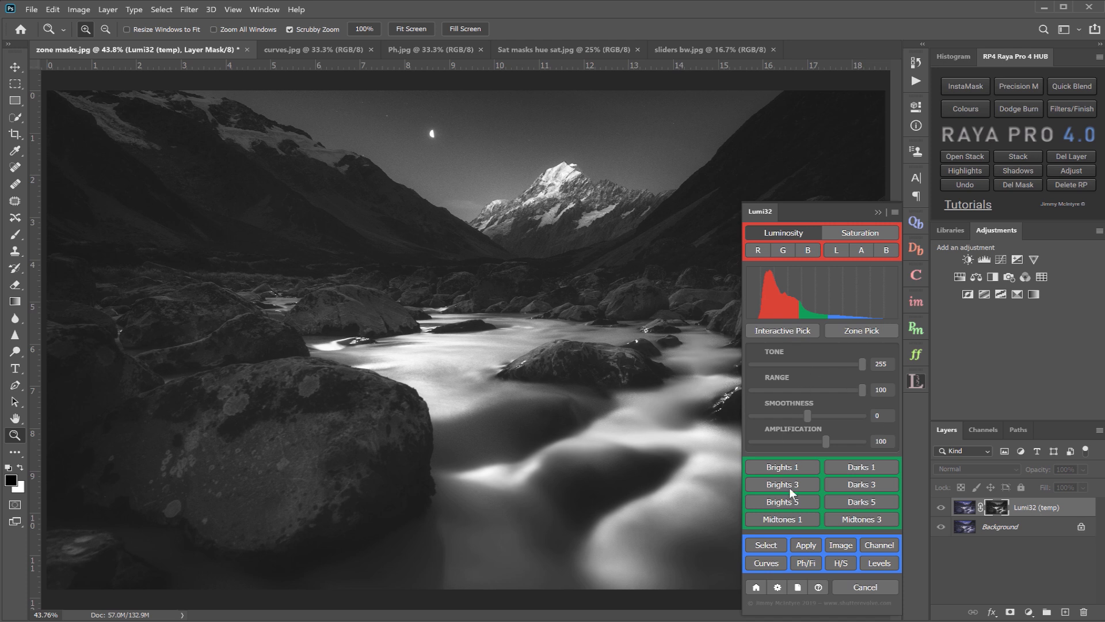
{"action": "left_click", "coordinate": [878, 211]}
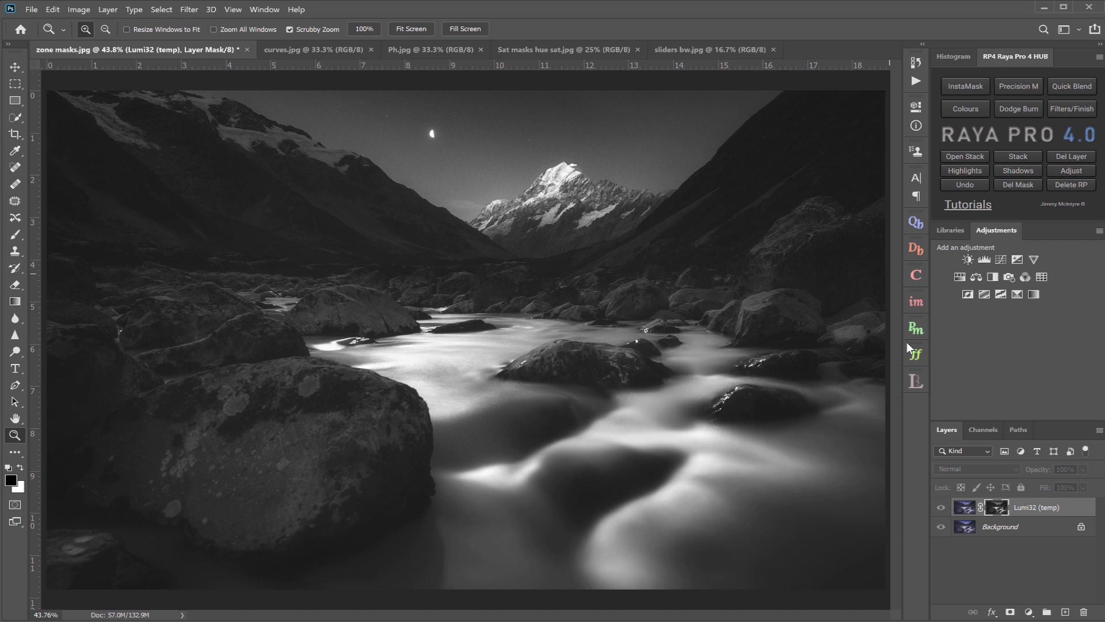
{"action": "left_click", "coordinate": [915, 381]}
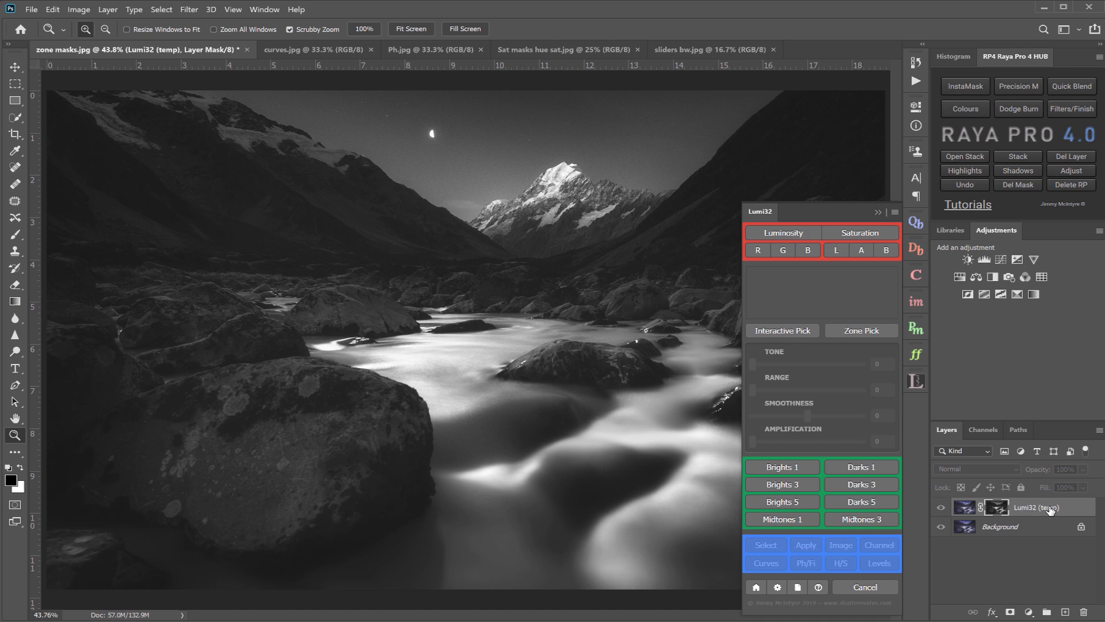
{"action": "left_click", "coordinate": [1066, 155]}
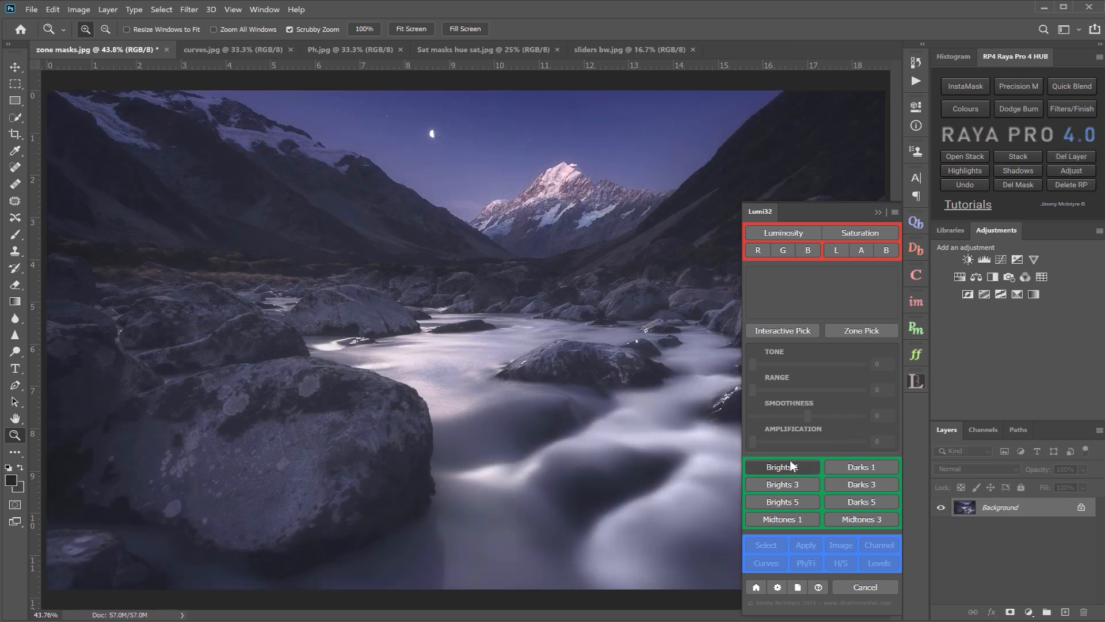
- Try the Brights 1 mask with the Lumi32 panel undocked, cancelling the mask and docking the panel again
{"action": "left_click", "coordinate": [791, 464]}
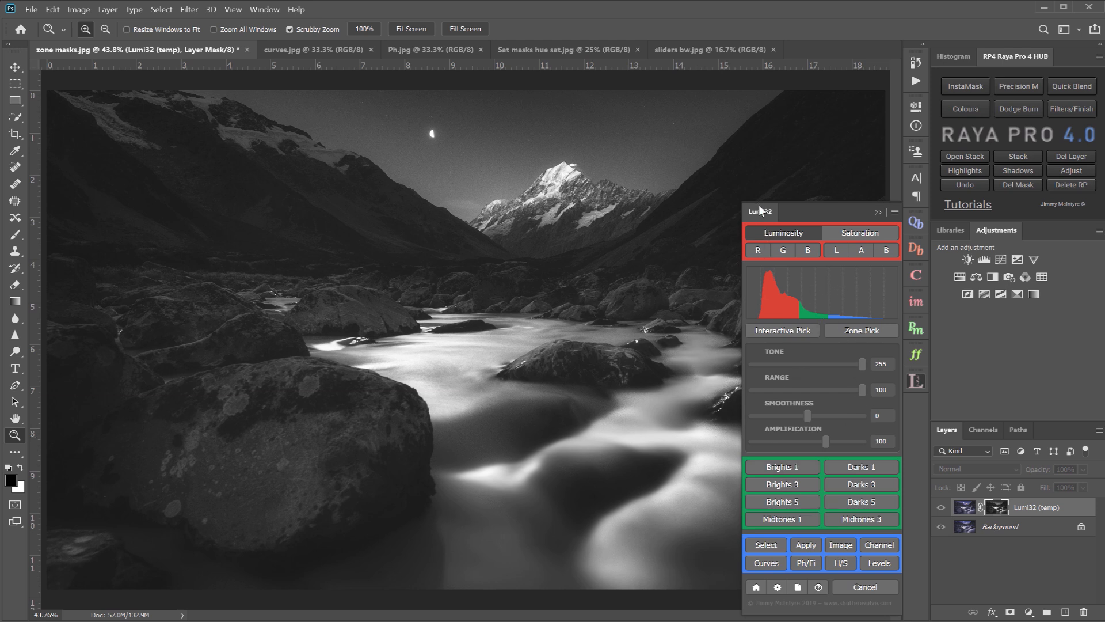
{"action": "left_click_drag", "start_coordinate": [758, 210], "coordinate": [92, 177]}
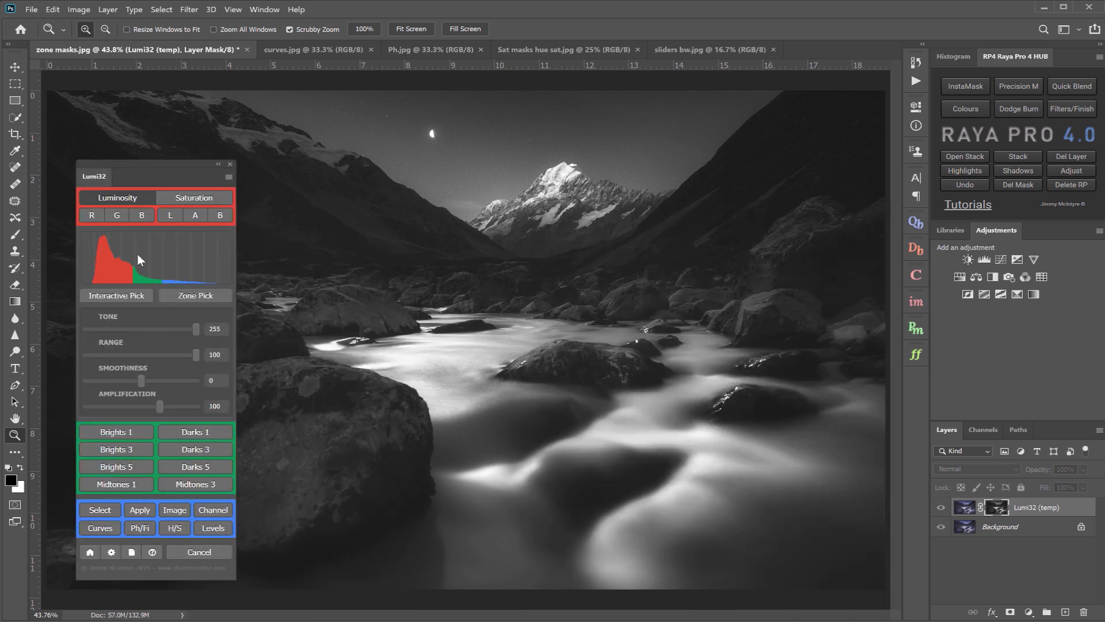
{"action": "left_click", "coordinate": [196, 552]}
{"action": "left_click_drag", "start_coordinate": [92, 178], "coordinate": [926, 378]}
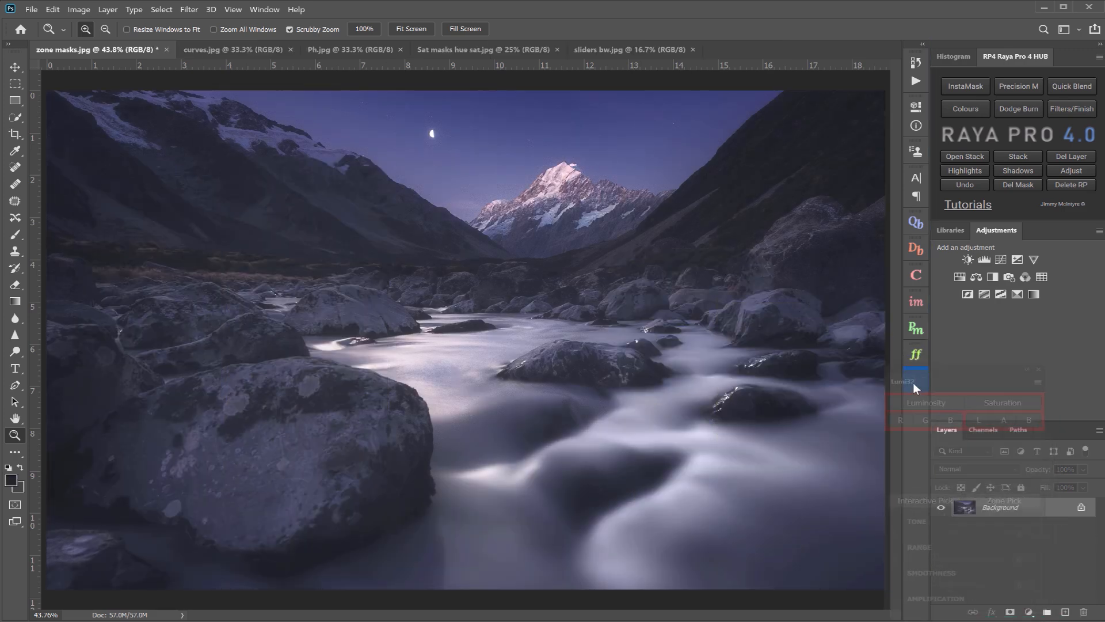
- Create a Curves adjustment layer masked with Brights 1 and raise its RGB curve at input 103
{"action": "left_click", "coordinate": [915, 383]}
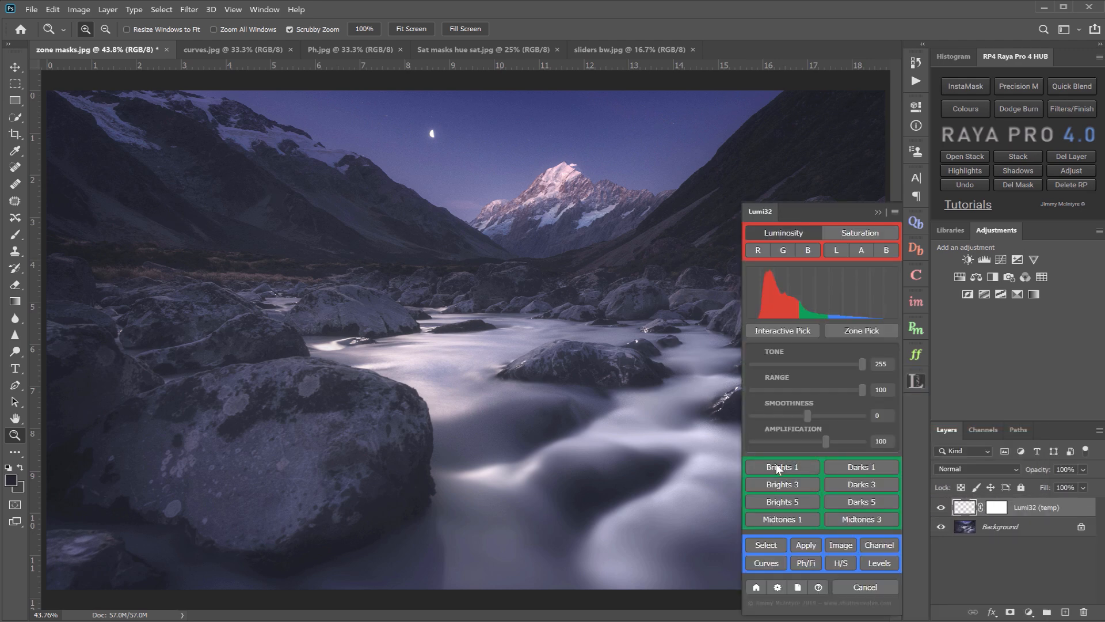
{"action": "left_click", "coordinate": [775, 463]}
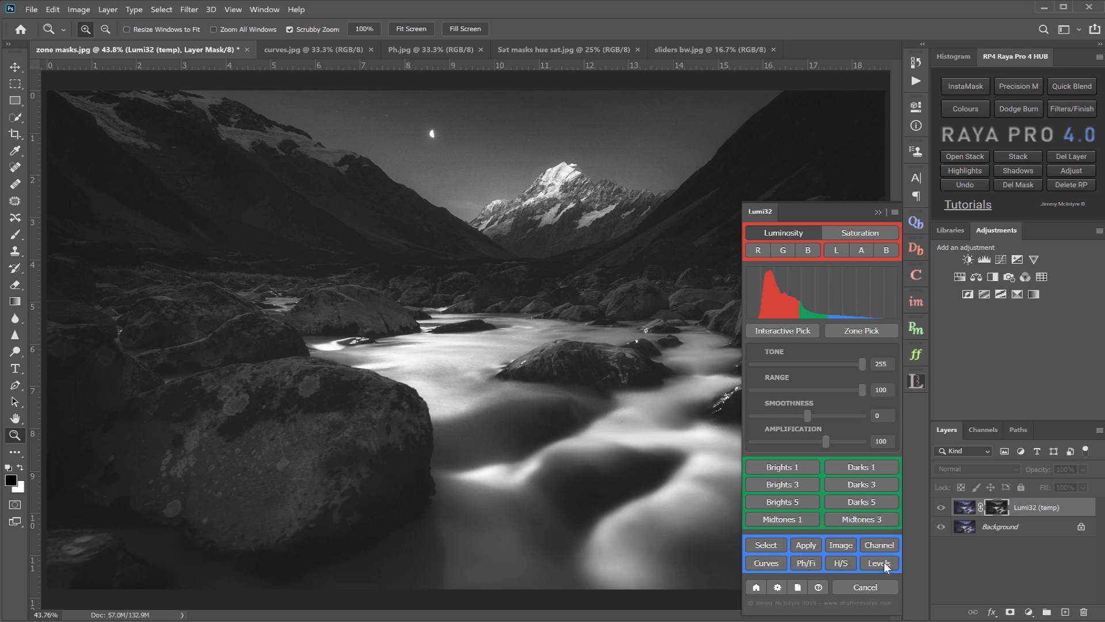
{"action": "left_click", "coordinate": [760, 565]}
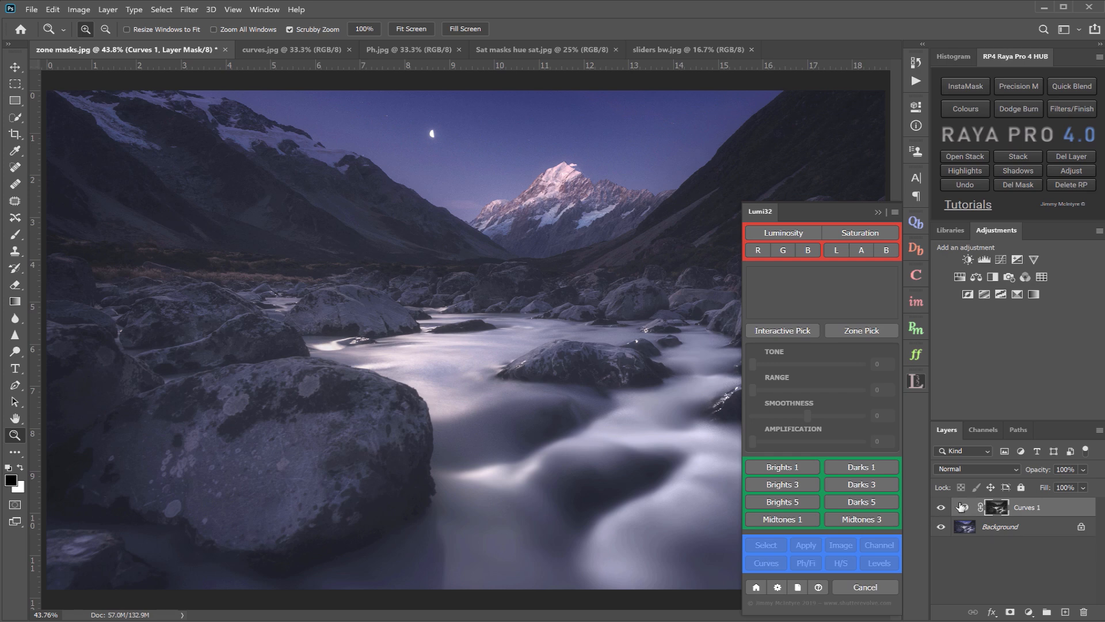
{"action": "left_click_drag", "start_coordinate": [827, 225], "coordinate": [826, 215]}
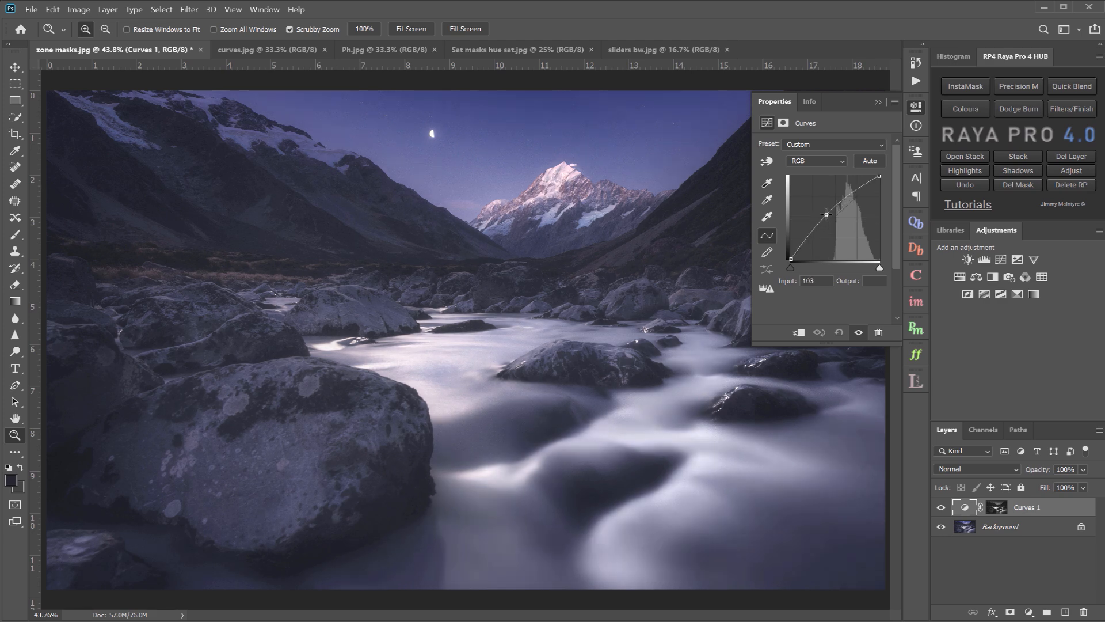
- Load the Brights 1 mask as a selection on the image and deselect it
{"action": "left_click", "coordinate": [913, 378]}
{"action": "left_click", "coordinate": [781, 467]}
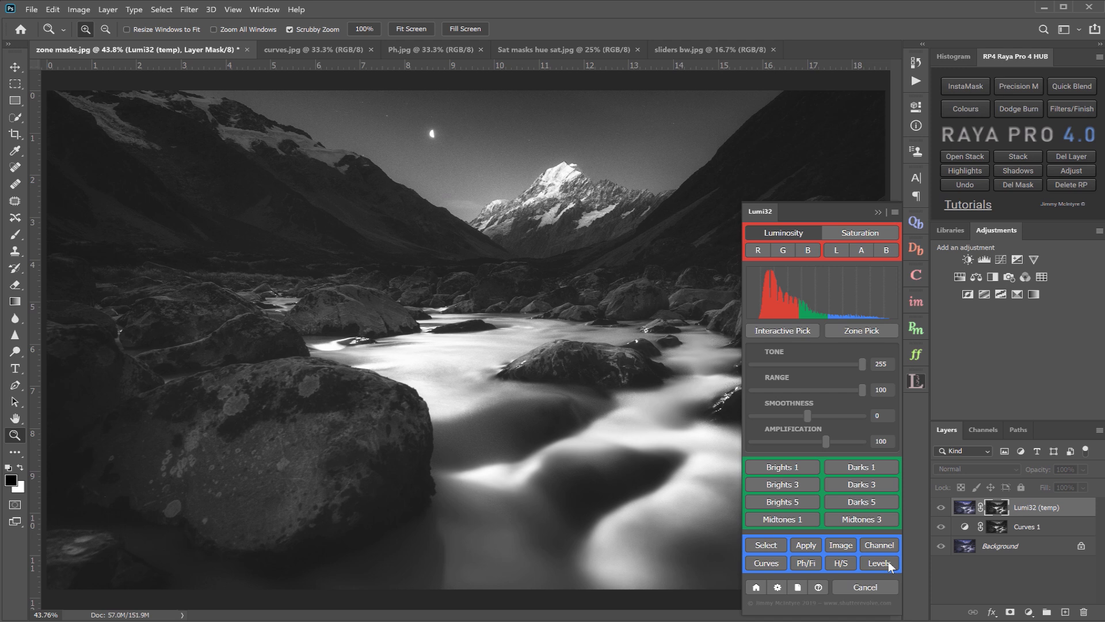
{"action": "left_click", "coordinate": [766, 544]}
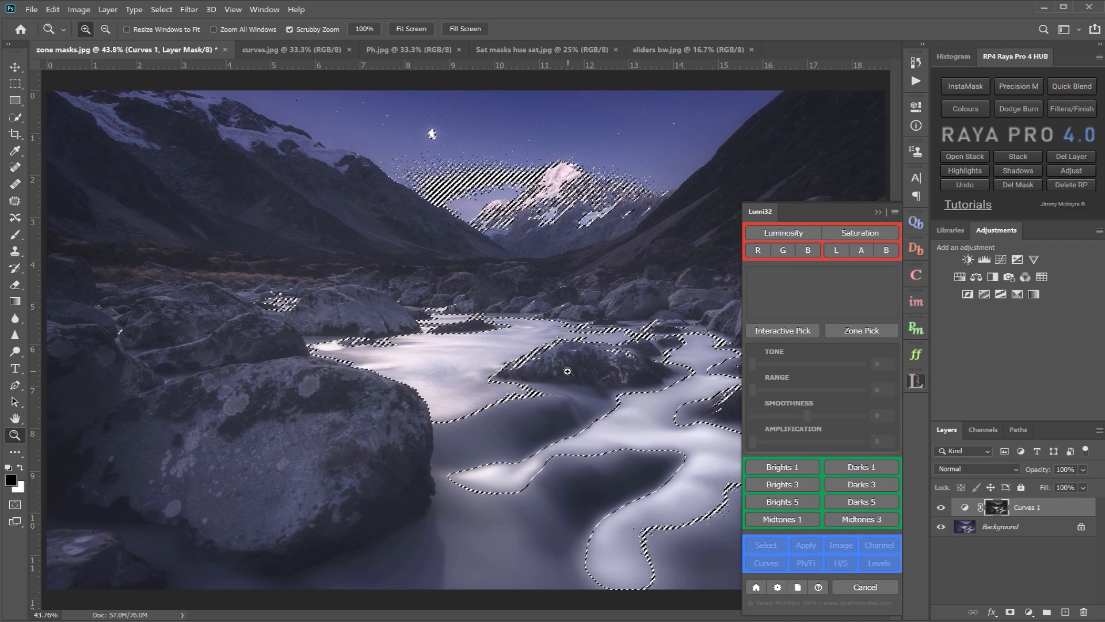
{"action": "key", "text": "ctrl+d"}
- Replace the Curves 1 layer's mask with the Darks 1 luminosity mask
{"action": "left_click", "coordinate": [783, 232]}
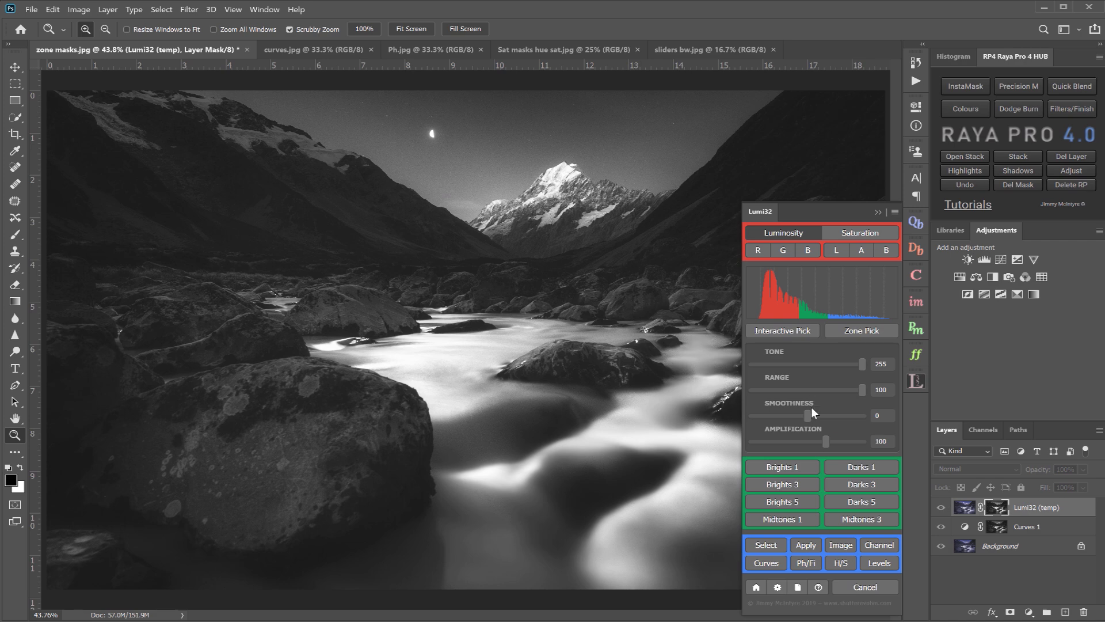
{"action": "left_click", "coordinate": [853, 461]}
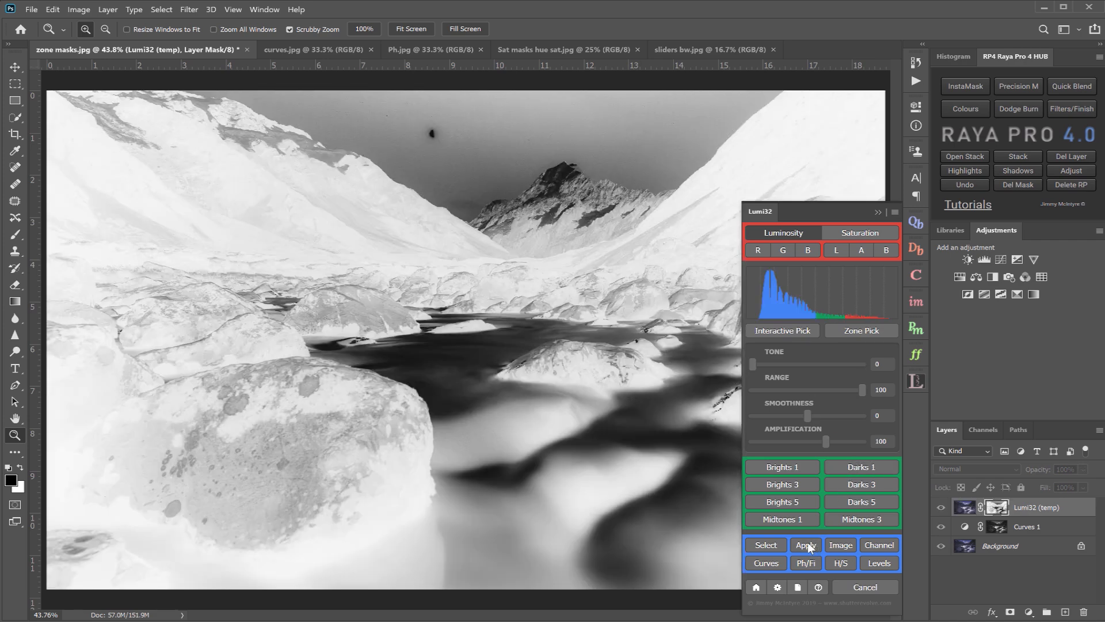
{"action": "left_click", "coordinate": [806, 544]}
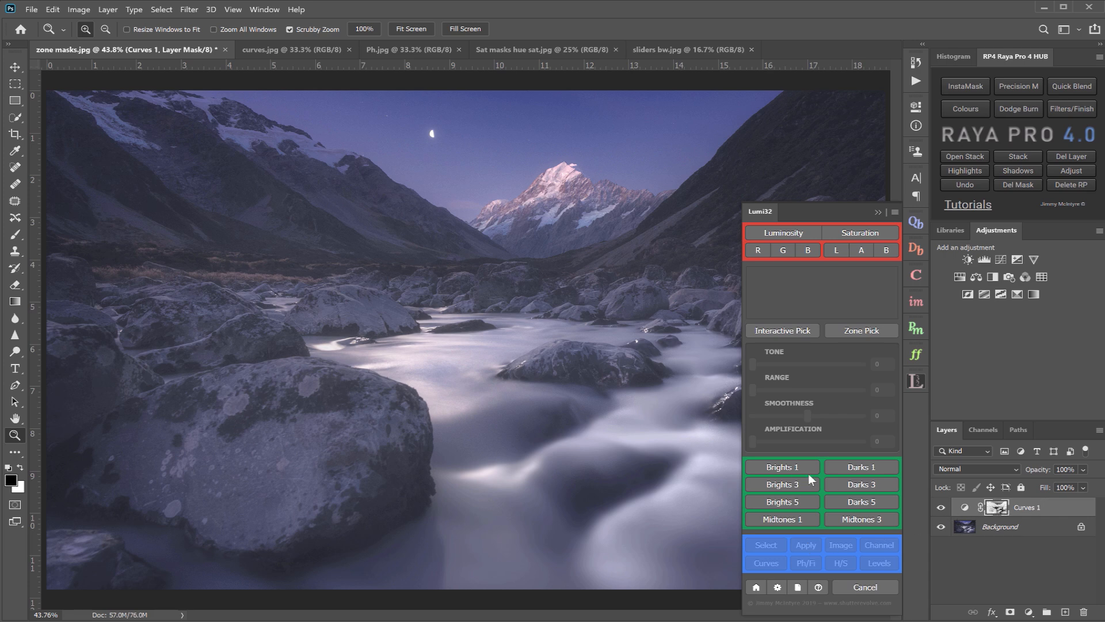
- Output the Brights 1 mask as an image layer and again as an alpha channel, checking it among the document's channels
{"action": "left_click", "coordinate": [785, 467]}
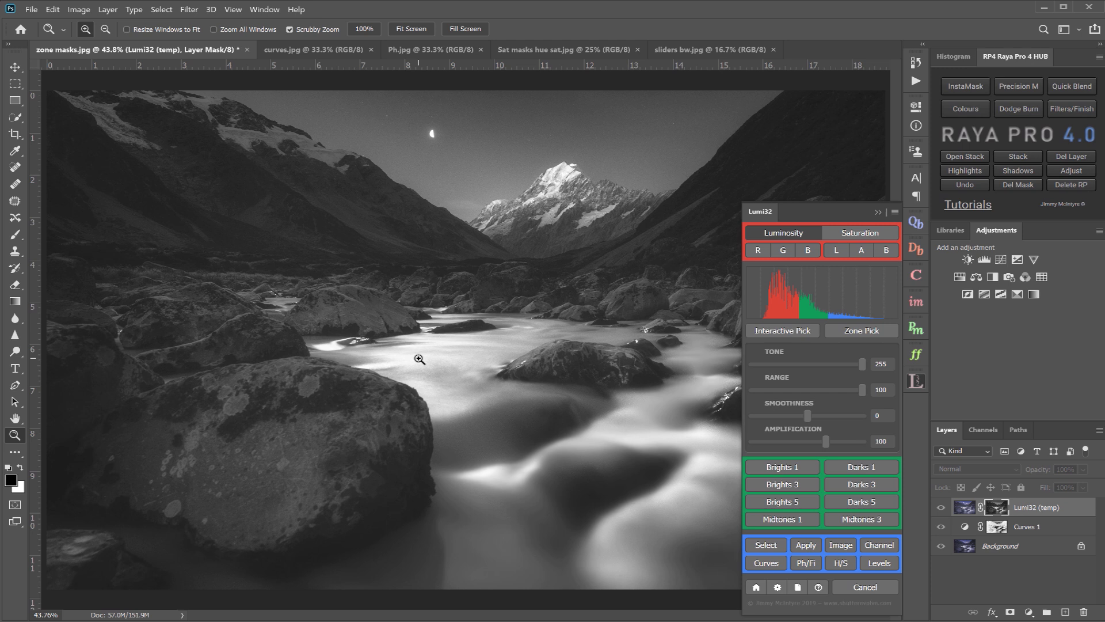
{"action": "left_click", "coordinate": [840, 544]}
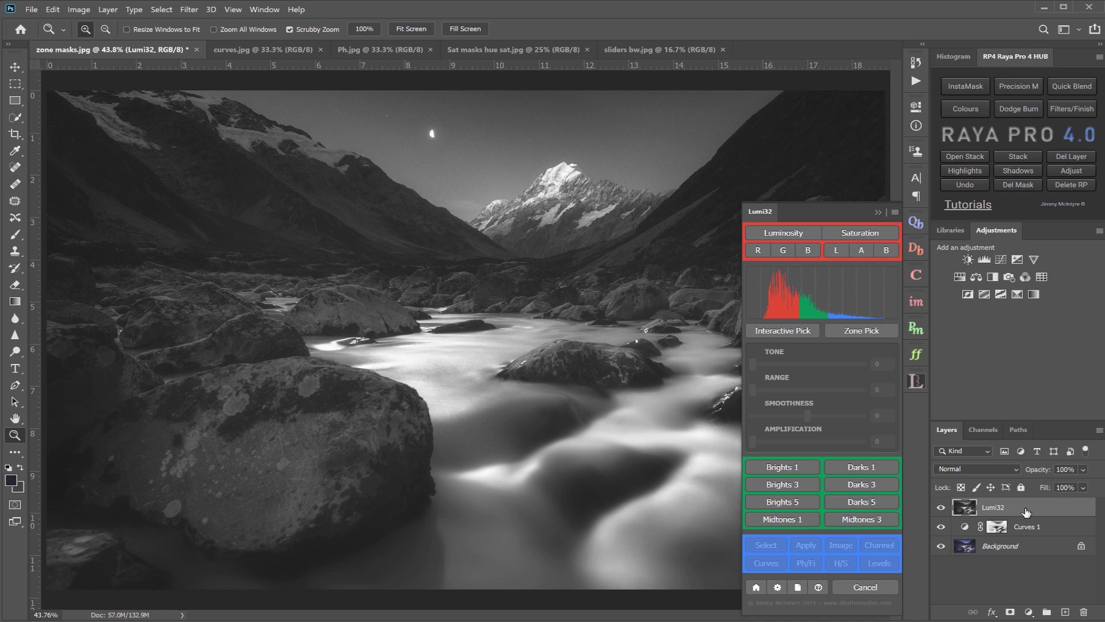
{"action": "left_click", "coordinate": [787, 465]}
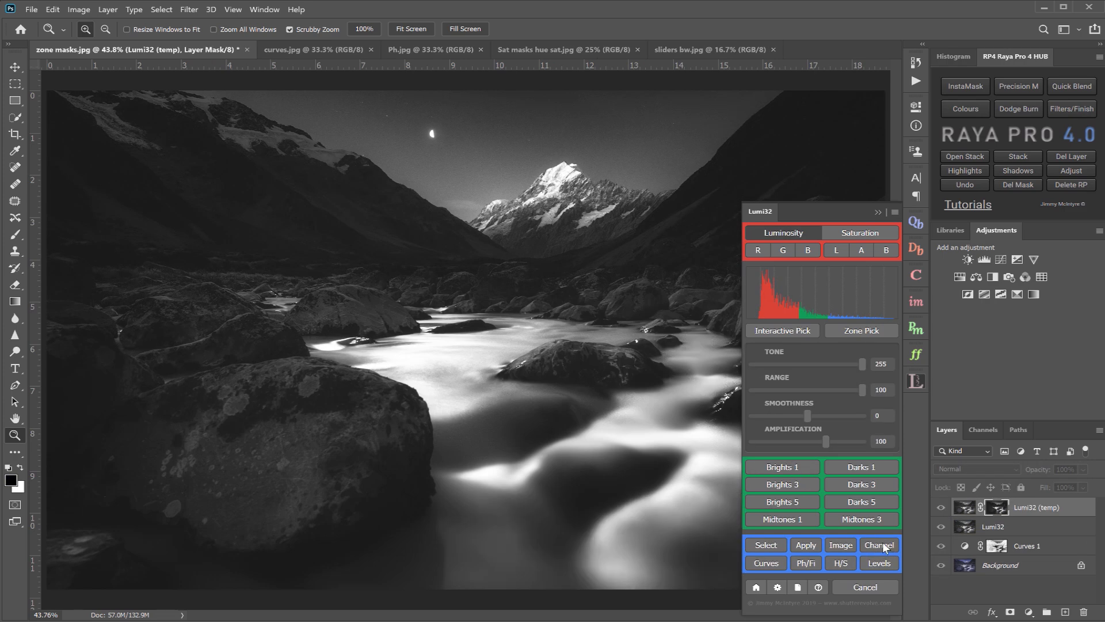
{"action": "left_click", "coordinate": [875, 543]}
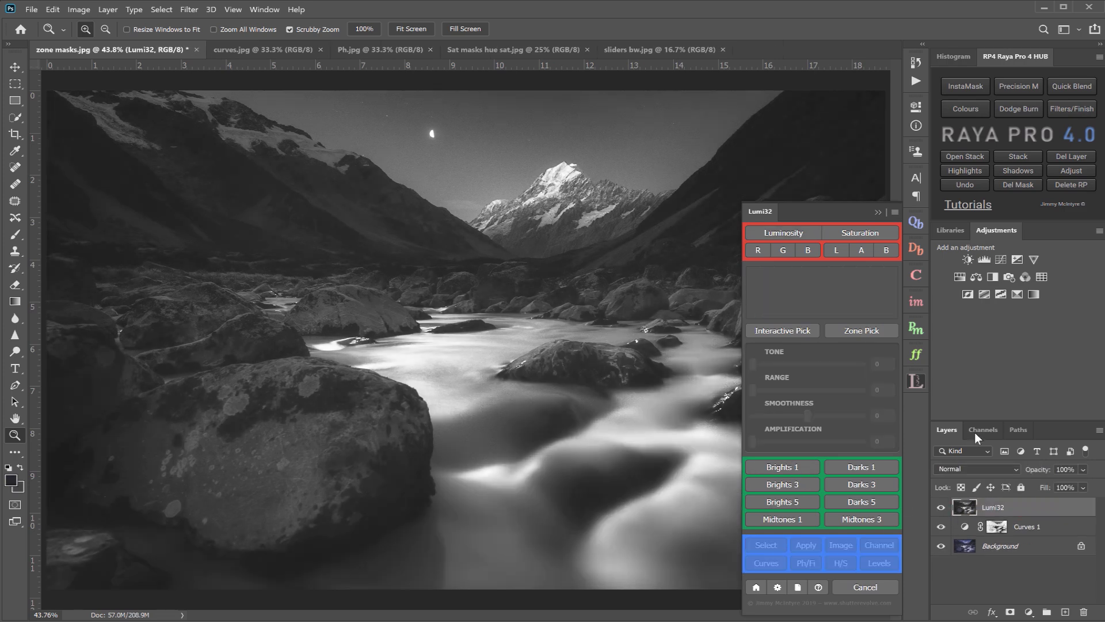
{"action": "left_click", "coordinate": [982, 429]}
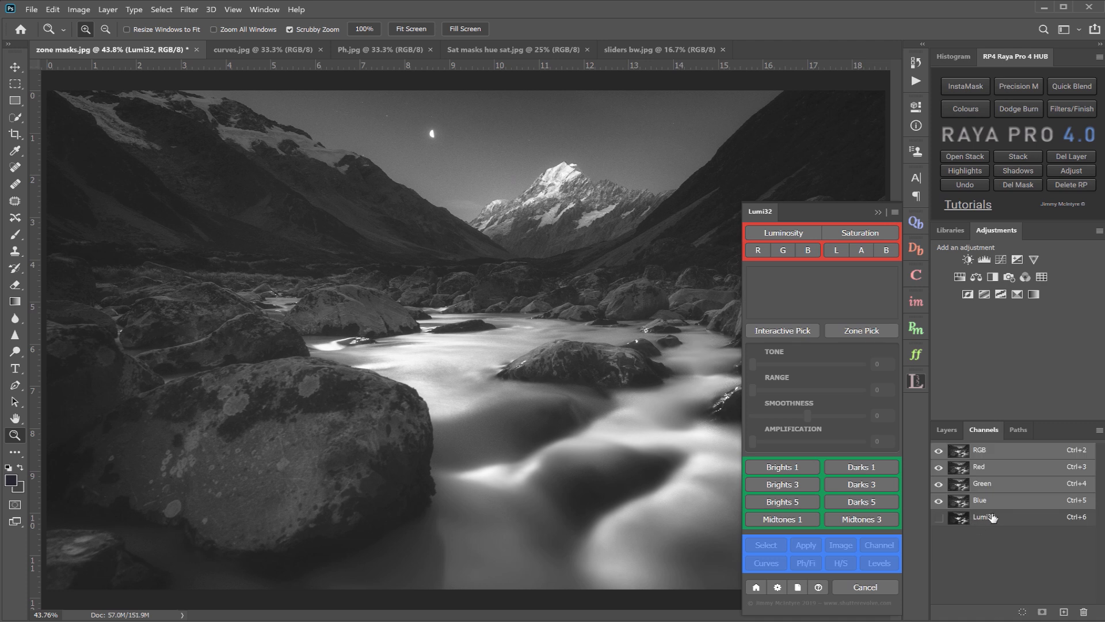
{"action": "left_click", "coordinate": [947, 430]}
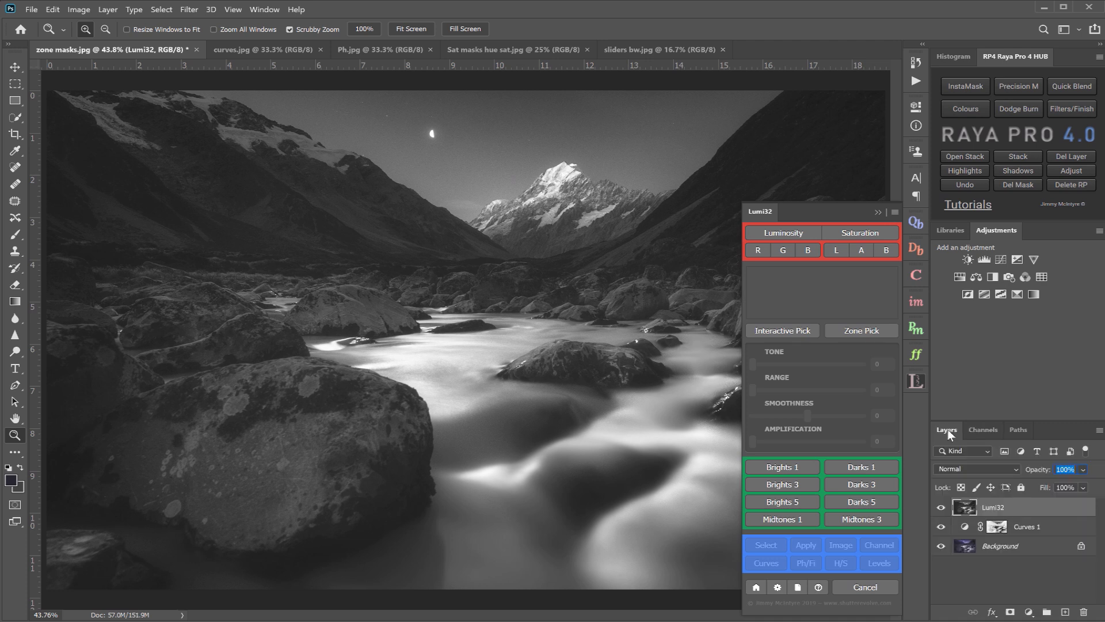